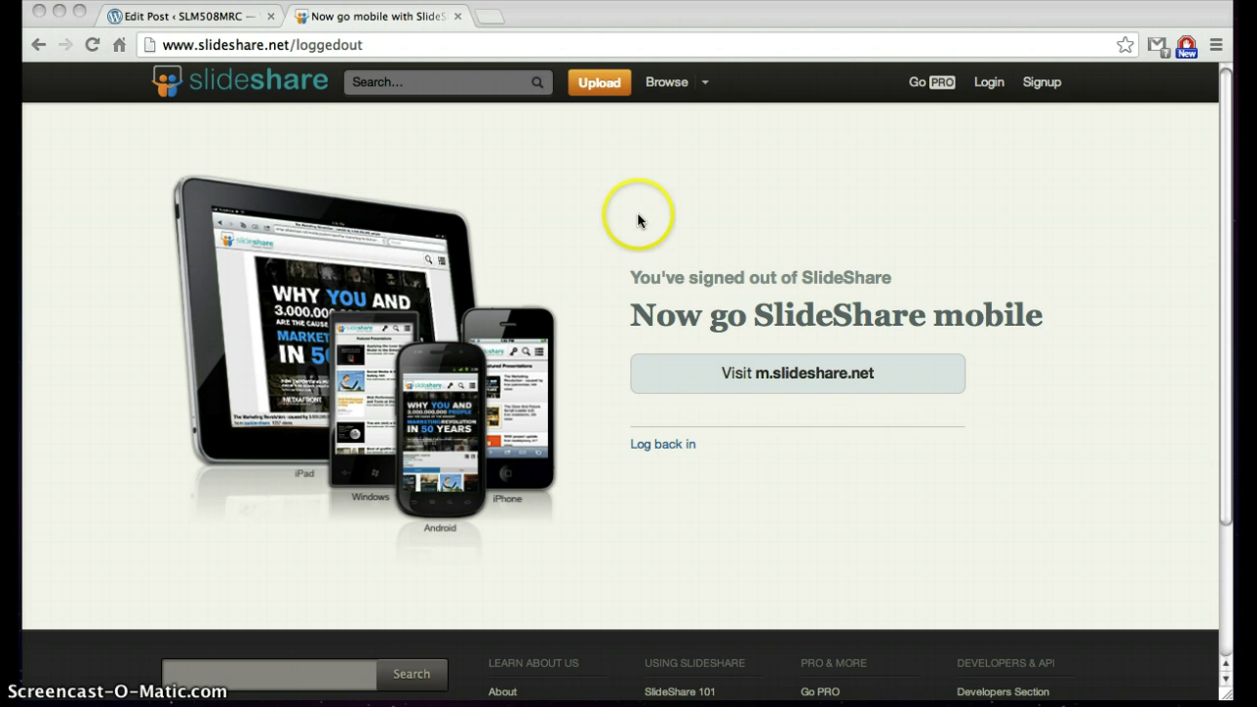
Sign in to SlideShare with the LinkedIn account and land on the Newsfeed
{"action": "left_click", "coordinate": [987, 85]}
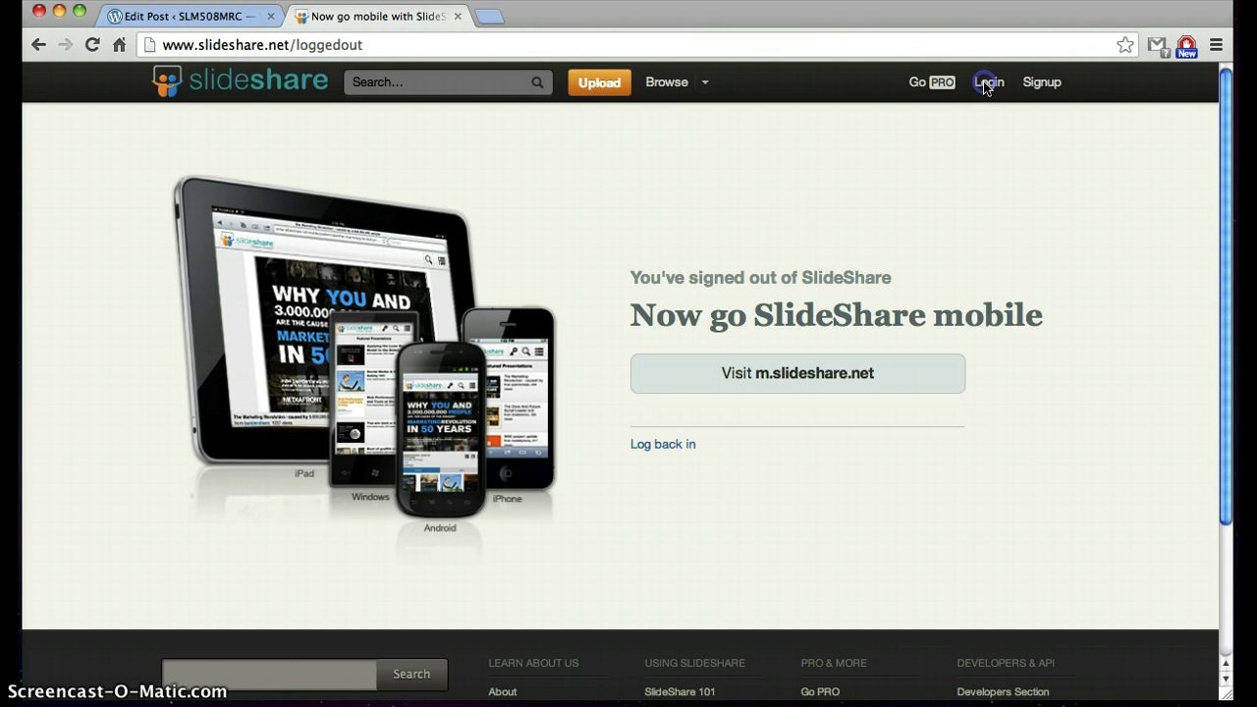
{"action": "left_click", "coordinate": [987, 84]}
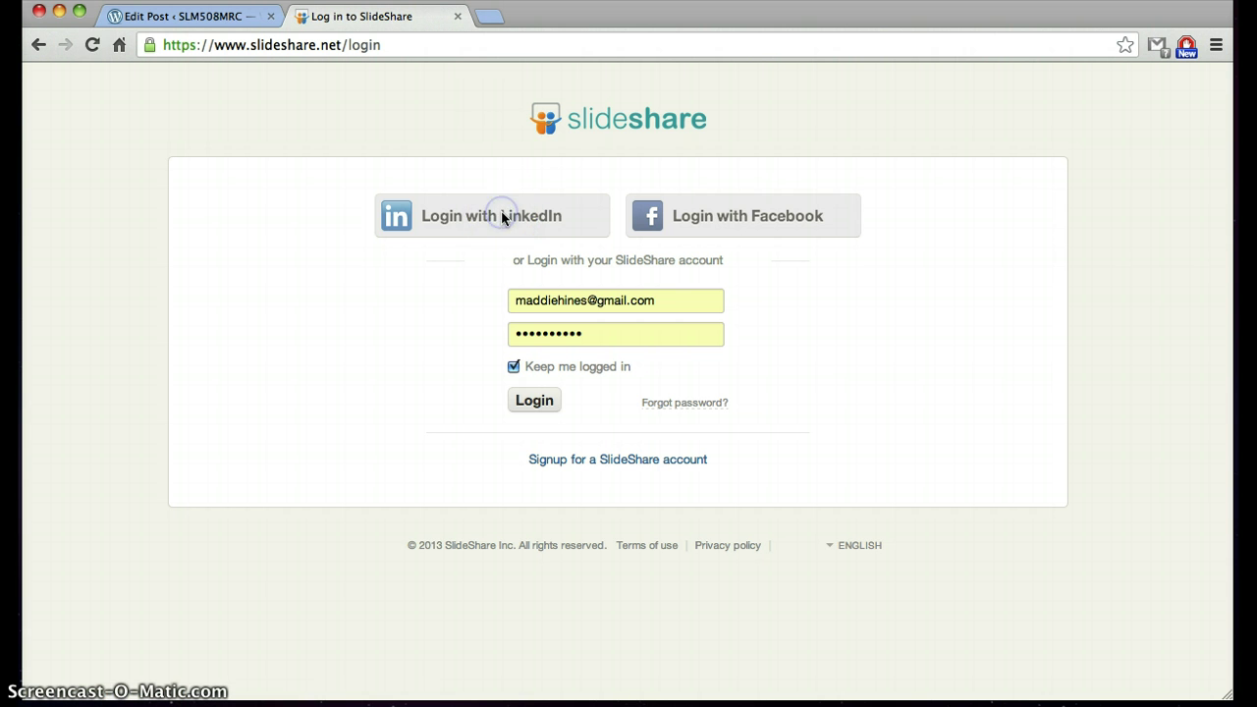
{"action": "left_click", "coordinate": [502, 218]}
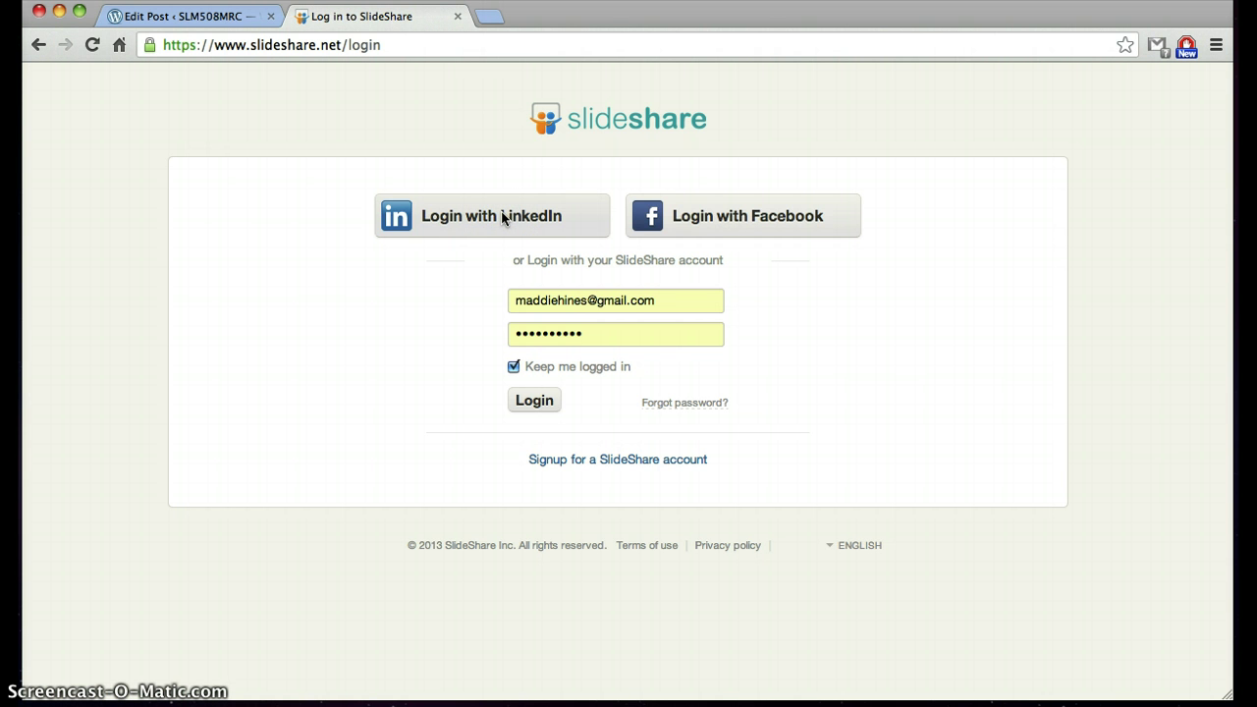
{"action": "left_click", "coordinate": [416, 234]}
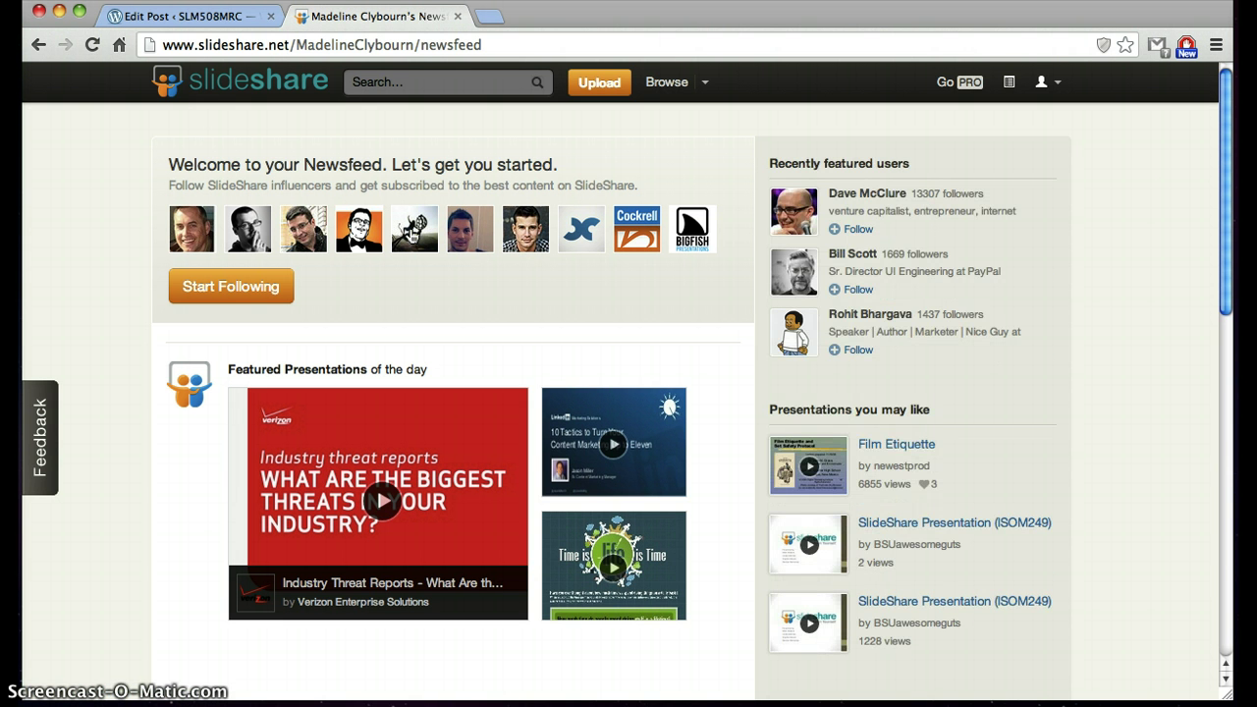
Upload Marking Period Exam Study.ppt from the chorus powerpoints folder to SlideShare
{"action": "left_click", "coordinate": [592, 82]}
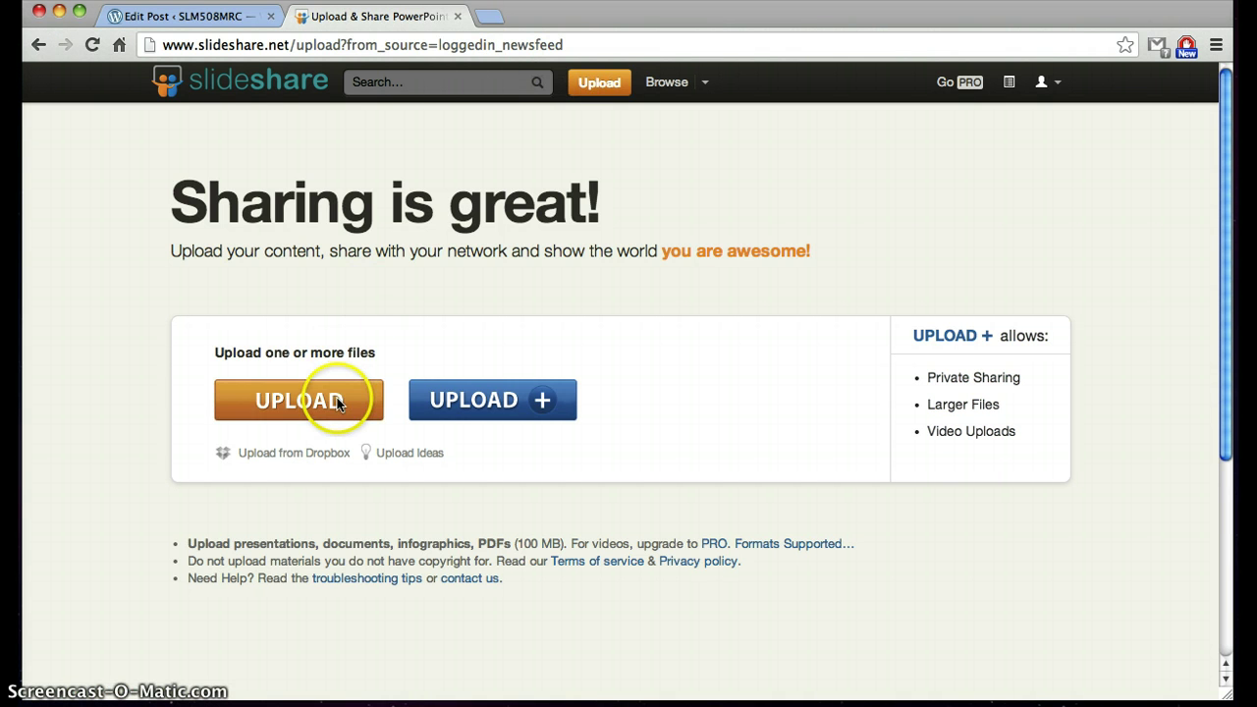
{"action": "left_click", "coordinate": [336, 403]}
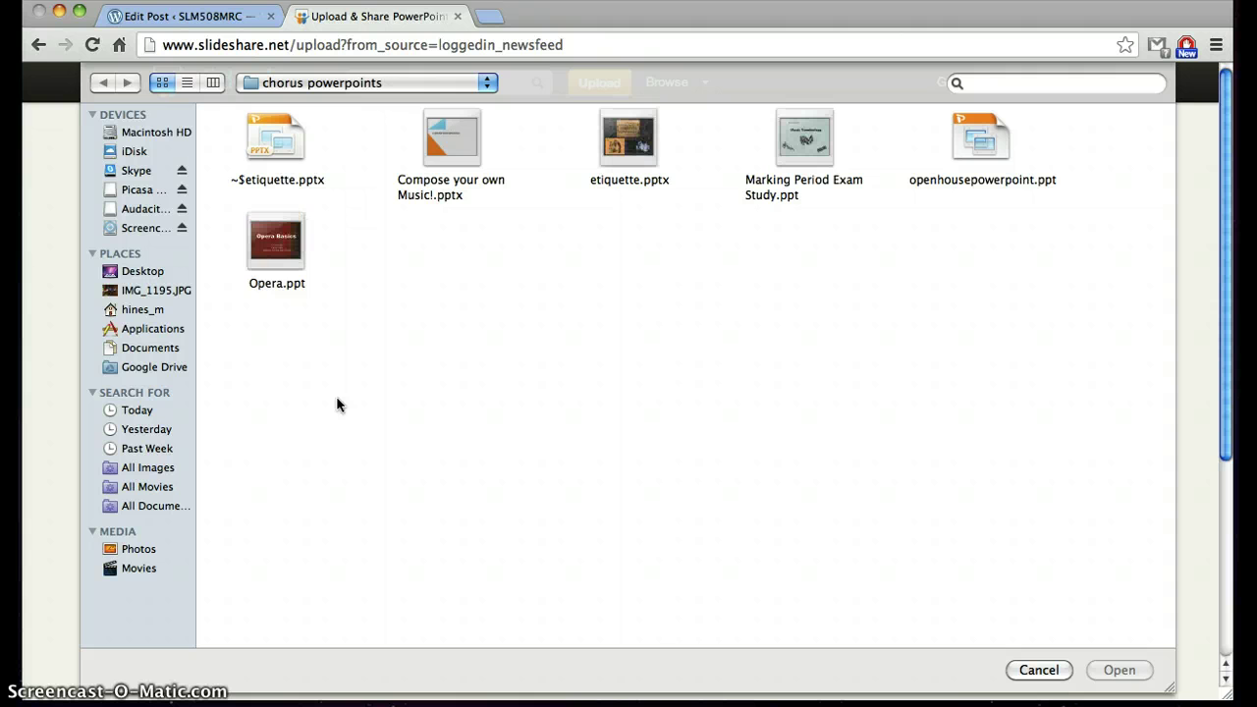
{"action": "left_click", "coordinate": [815, 159]}
{"action": "key", "text": "Return"}
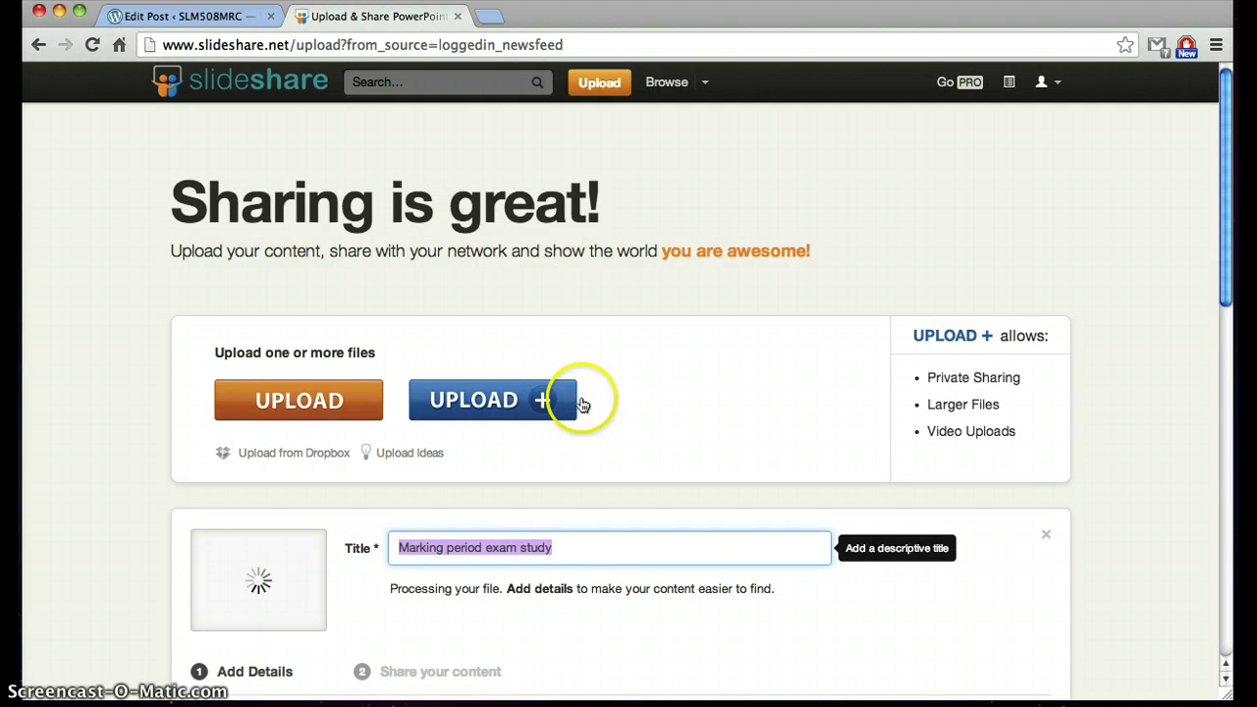
Replace the prefilled title with 'Music Terminology'
{"action": "left_click", "coordinate": [586, 543]}
{"action": "key", "text": "BackSpace"}
{"action": "key", "text": "BackSpace"}
{"action": "key", "text": "BackSpace"}
{"action": "key", "text": "BackSpace"}
{"action": "key", "text": "BackSpace"}
{"action": "key", "text": "BackSpace"}
{"action": "key", "text": "BackSpace"}
{"action": "key", "text": "BackSpace"}
{"action": "key", "text": "BackSpace"}
{"action": "key", "text": "BackSpace"}
{"action": "key", "text": "BackSpace"}
{"action": "key", "text": "BackSpace"}
{"action": "key", "text": "BackSpace"}
{"action": "key", "text": "BackSpace"}
{"action": "key", "text": "BackSpace"}
{"action": "key", "text": "BackSpace"}
{"action": "key", "text": "BackSpace"}
{"action": "key", "text": "BackSpace"}
{"action": "key", "text": "BackSpace"}
{"action": "key", "text": "BackSpace"}
{"action": "key", "text": "BackSpace"}
{"action": "key", "text": "BackSpace"}
{"action": "key", "text": "BackSpace"}
{"action": "key", "text": "BackSpace"}
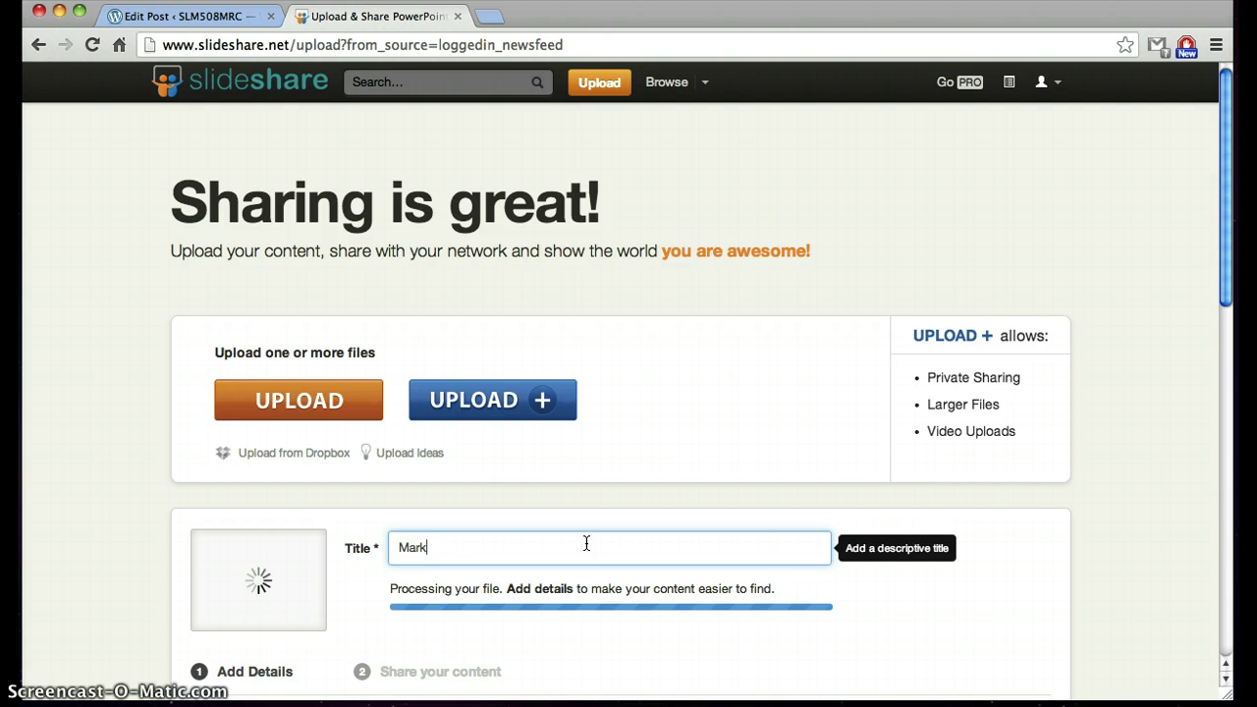
{"action": "key", "text": "BackSpace"}
{"action": "type", "text": "Marking period exam study"}
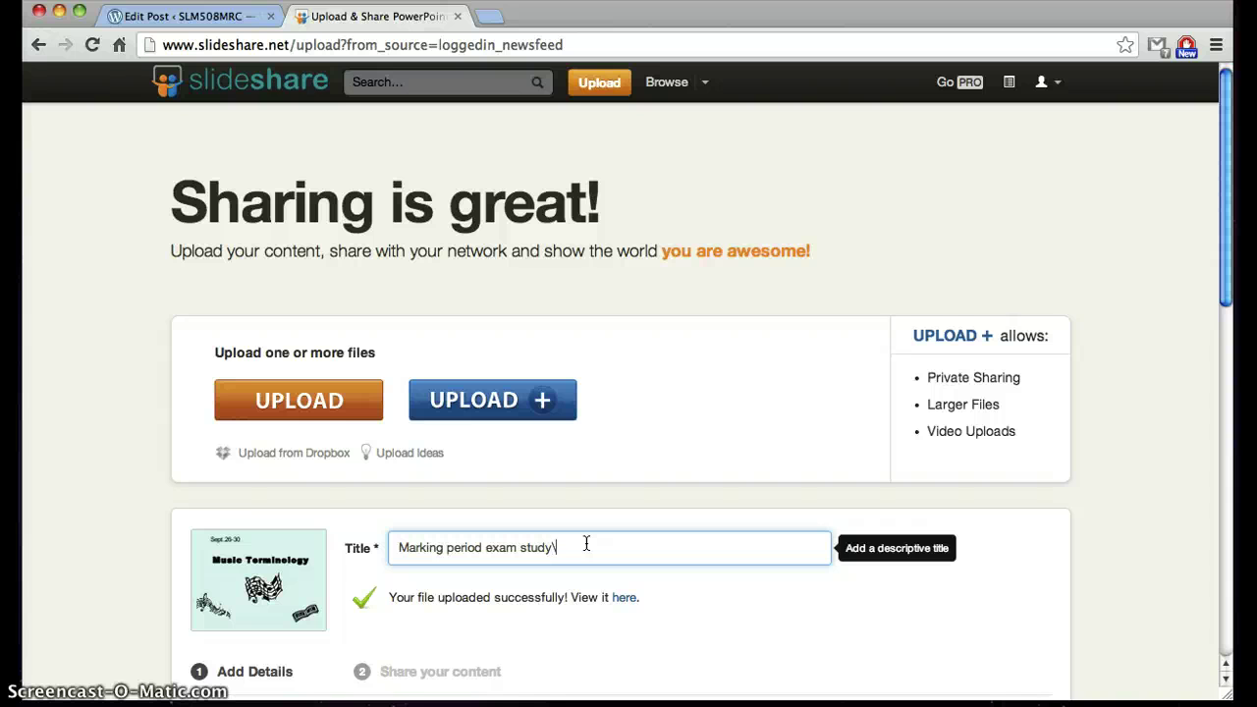
{"action": "key", "text": "BackSpace"}
{"action": "key", "text": "BackSpace"}
{"action": "key", "text": "BackSpace"}
{"action": "key", "text": "BackSpace"}
{"action": "key", "text": "BackSpace"}
{"action": "key", "text": "BackSpace"}
{"action": "key", "text": "BackSpace"}
{"action": "key", "text": "BackSpace"}
{"action": "key", "text": "BackSpace"}
{"action": "key", "text": "BackSpace"}
{"action": "key", "text": "BackSpace"}
{"action": "key", "text": "BackSpace"}
{"action": "key", "text": "BackSpace"}
{"action": "key", "text": "BackSpace"}
{"action": "key", "text": "BackSpace"}
{"action": "key", "text": "BackSpace"}
{"action": "key", "text": "BackSpace"}
{"action": "key", "text": "BackSpace"}
{"action": "key", "text": "BackSpace"}
{"action": "key", "text": "BackSpace"}
{"action": "key", "text": "BackSpace"}
{"action": "key", "text": "BackSpace"}
{"action": "key", "text": "BackSpace"}
{"action": "key", "text": "BackSpace"}
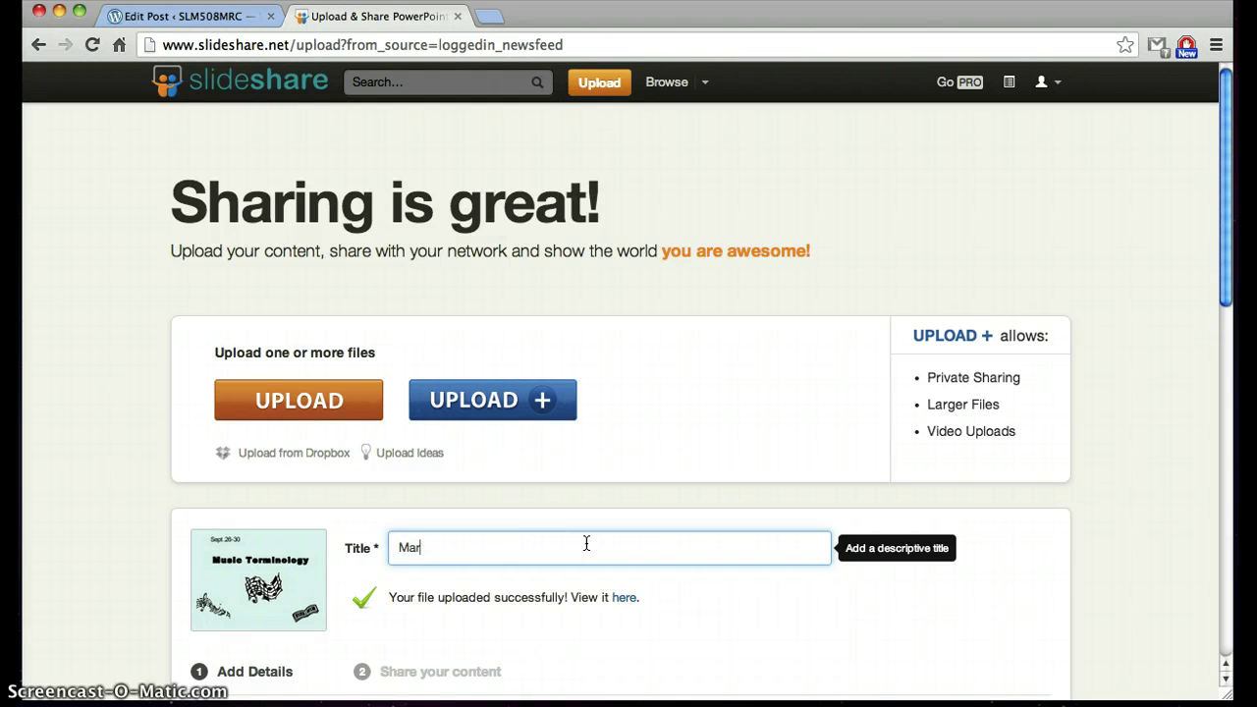
{"action": "key", "text": "BackSpace"}
{"action": "type", "text": "Music Terminology"}
Enter 'Music is a Language' as the presentation description
{"action": "scroll", "coordinate": [587, 543], "scroll_direction": "down", "scroll_amount": 2}
{"action": "scroll", "coordinate": [587, 543], "scroll_direction": "down", "scroll_amount": 2}
{"action": "left_click", "coordinate": [570, 591]}
{"action": "type", "text": "Music is "}
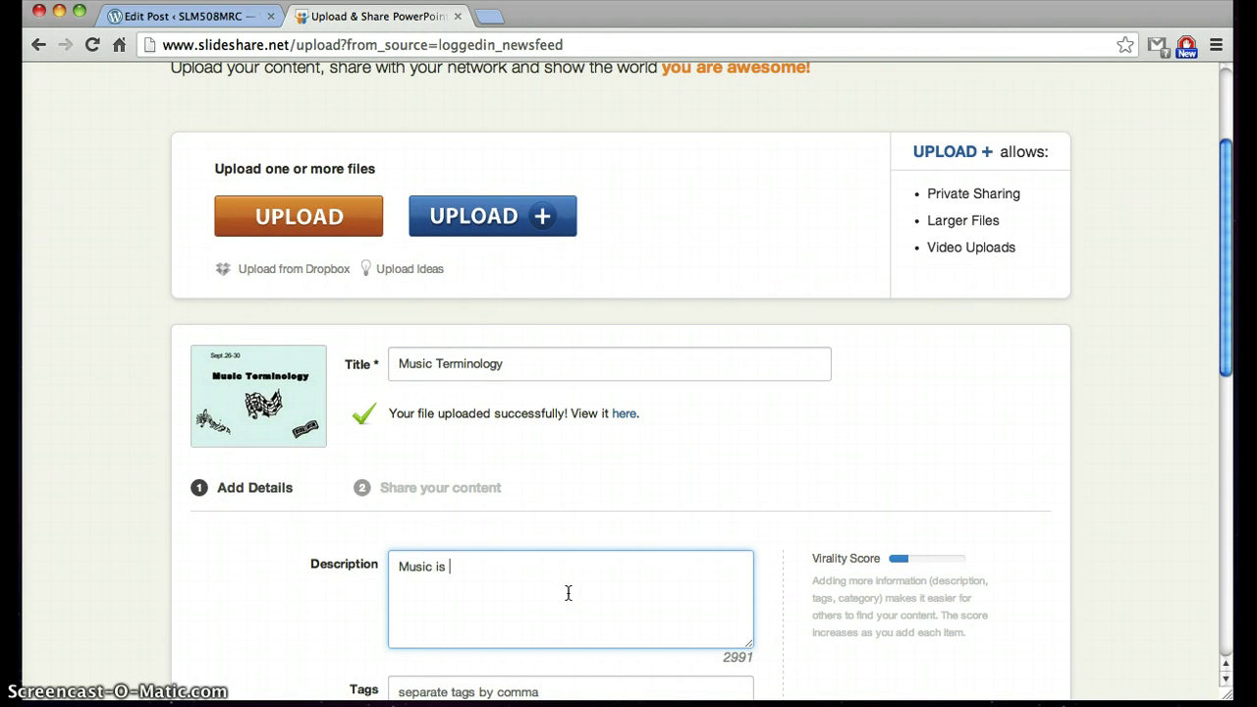
{"action": "type", "text": "a Language"}
Set the category to Education and the privacy to Public
{"action": "scroll", "coordinate": [567, 593], "scroll_direction": "down", "scroll_amount": 3}
{"action": "scroll", "coordinate": [568, 592], "scroll_direction": "down", "scroll_amount": 1}
{"action": "left_click", "coordinate": [534, 599]}
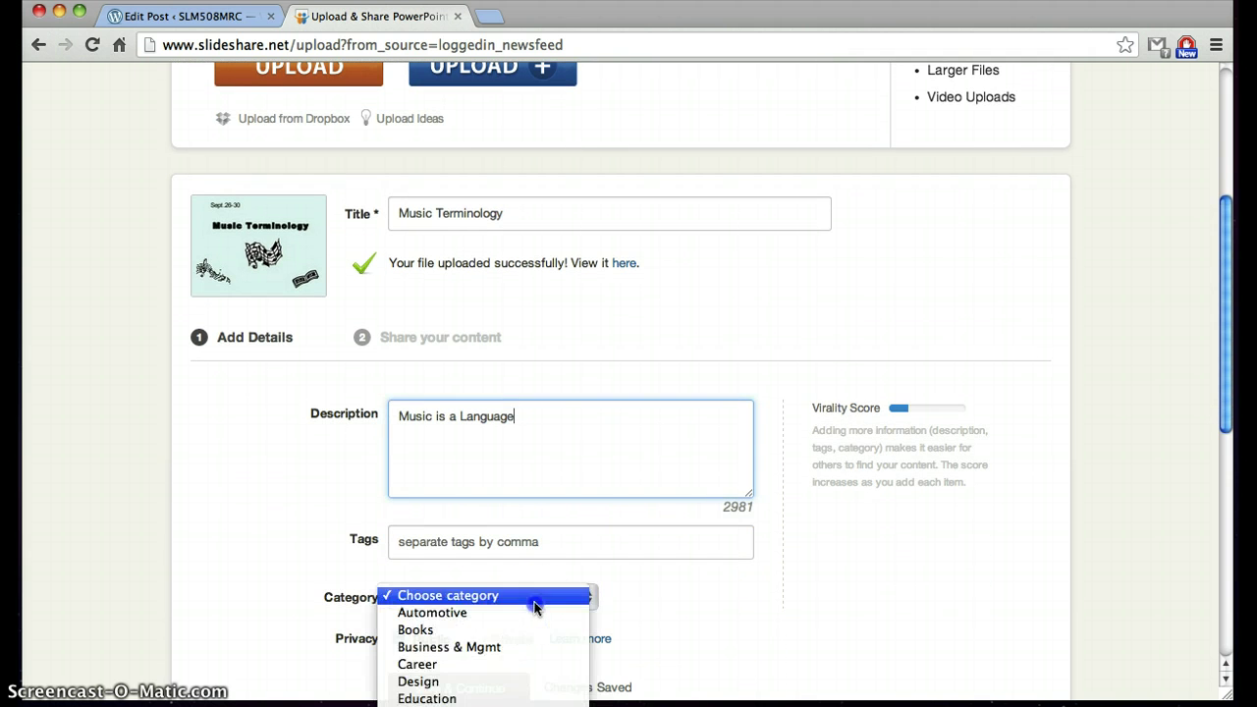
{"action": "left_click", "coordinate": [519, 703]}
{"action": "left_click", "coordinate": [400, 645]}
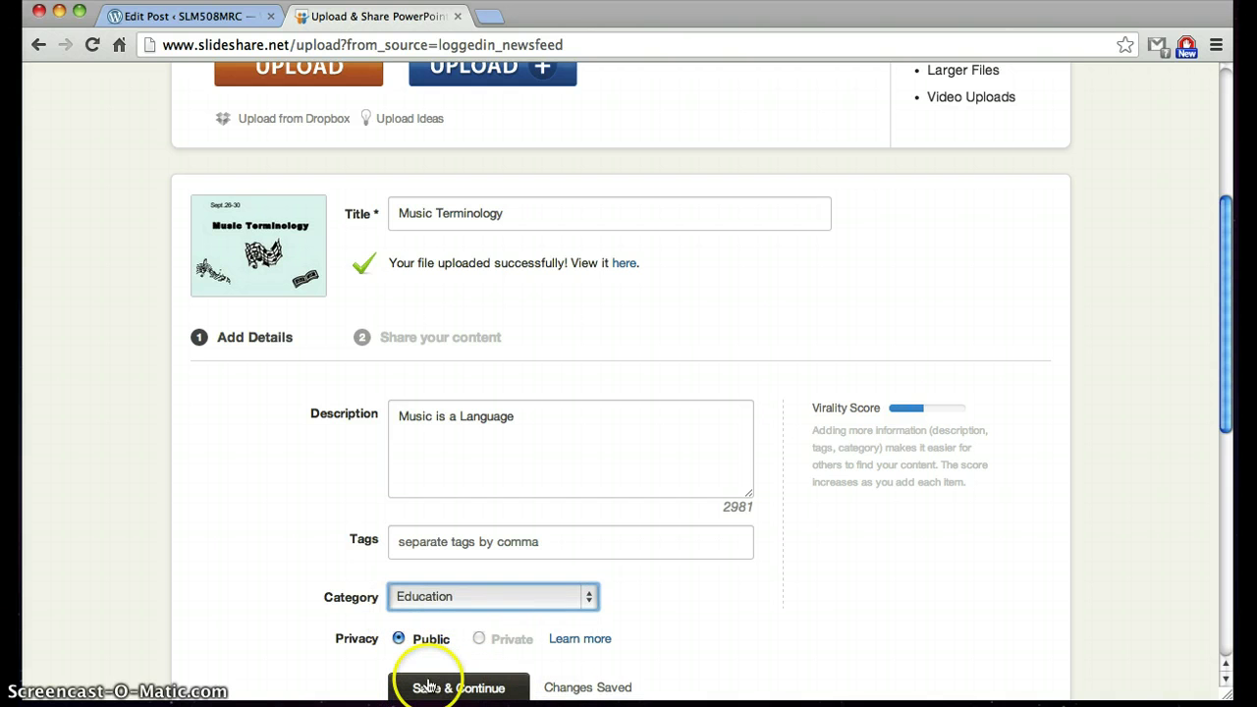
Save the Music Terminology upload details and move on to the sharing page
{"action": "left_click", "coordinate": [428, 685]}
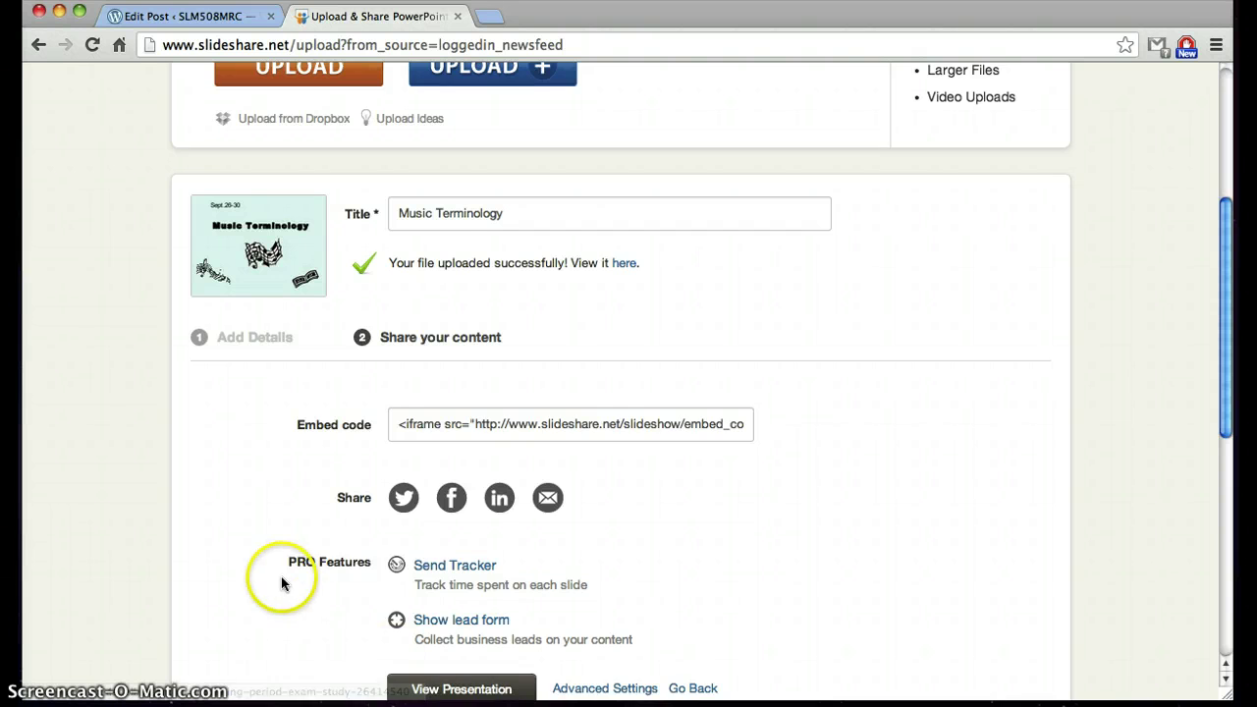
{"action": "scroll", "coordinate": [281, 584], "scroll_direction": "down", "scroll_amount": 2}
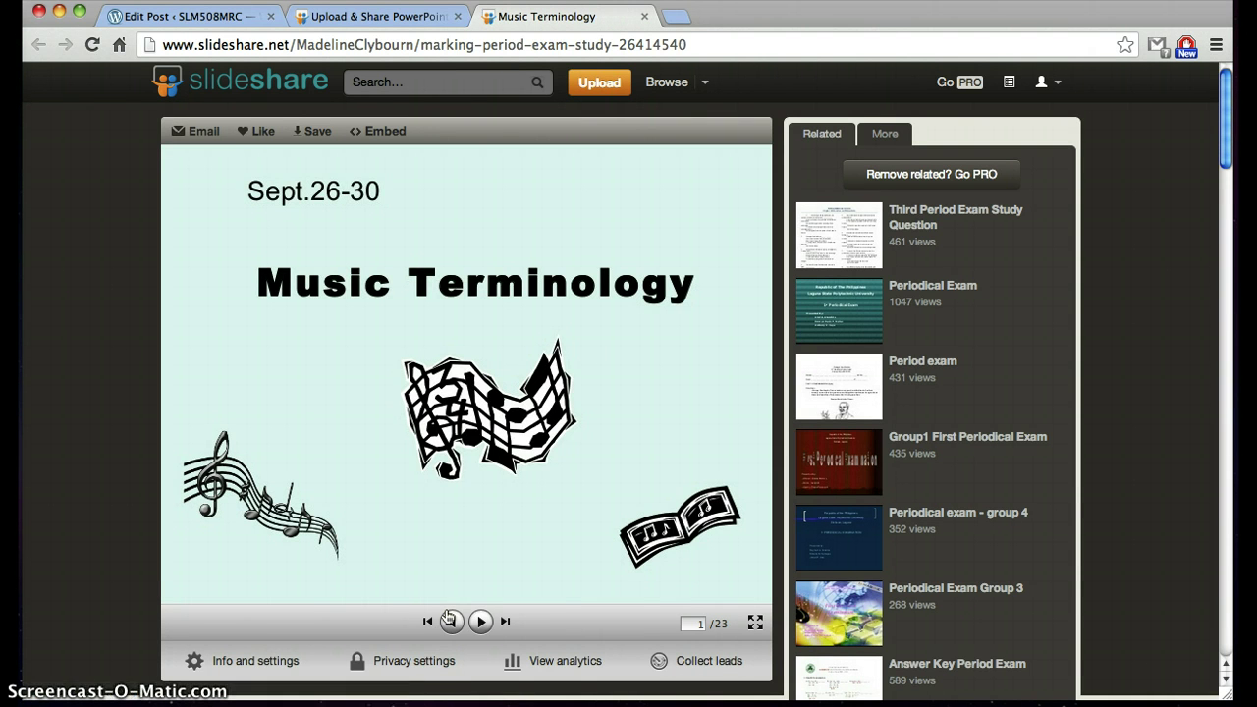
Advance the Music Terminology slideshow three slides to slide 4, Common Time
{"action": "left_click", "coordinate": [480, 623]}
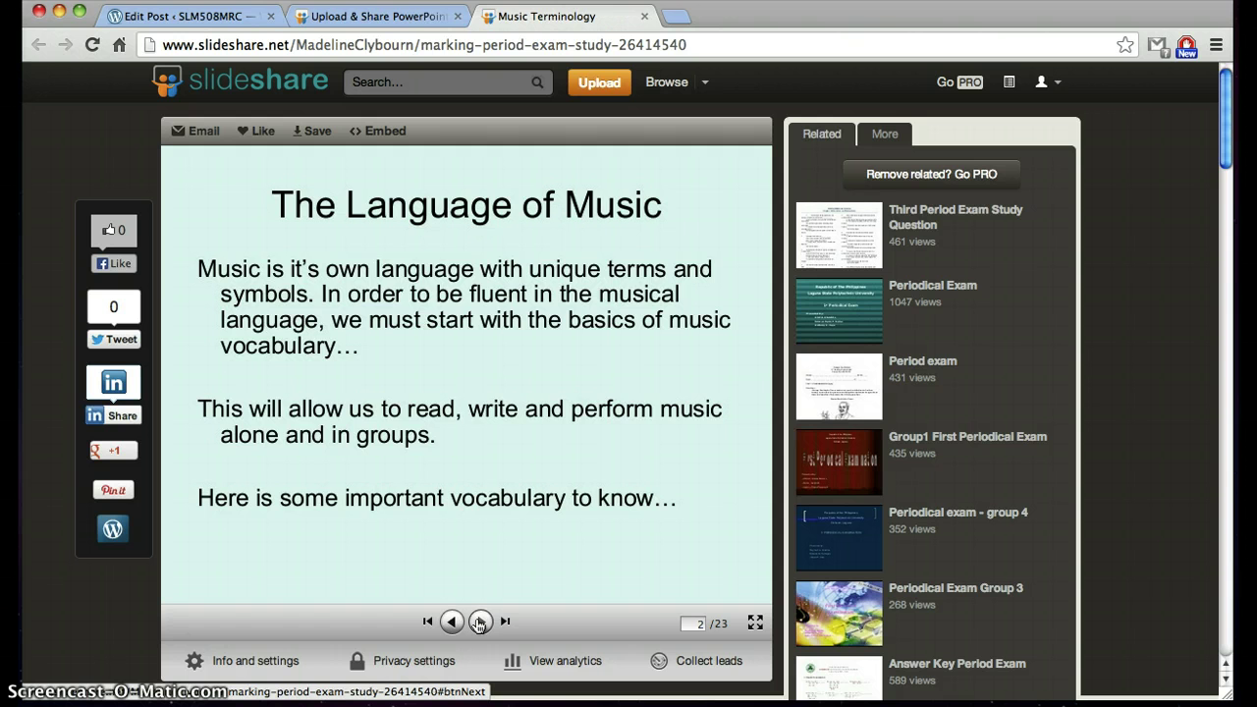
{"action": "left_click", "coordinate": [479, 623]}
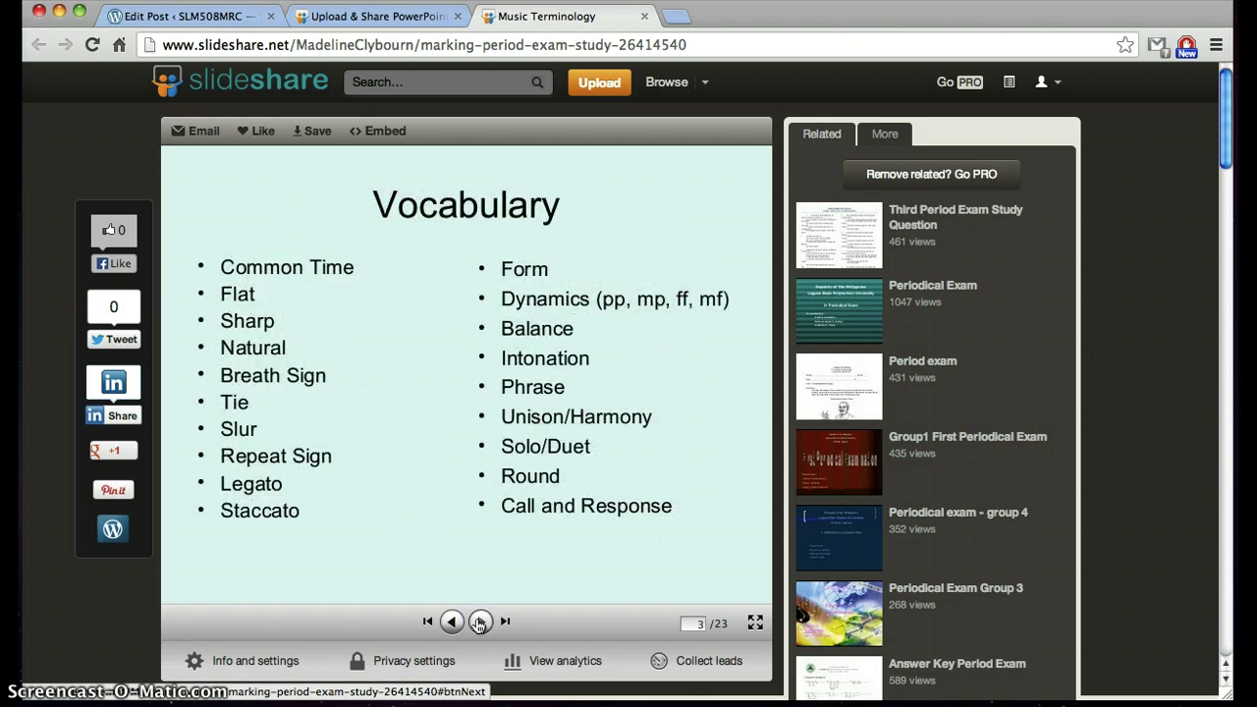
{"action": "left_click", "coordinate": [480, 622]}
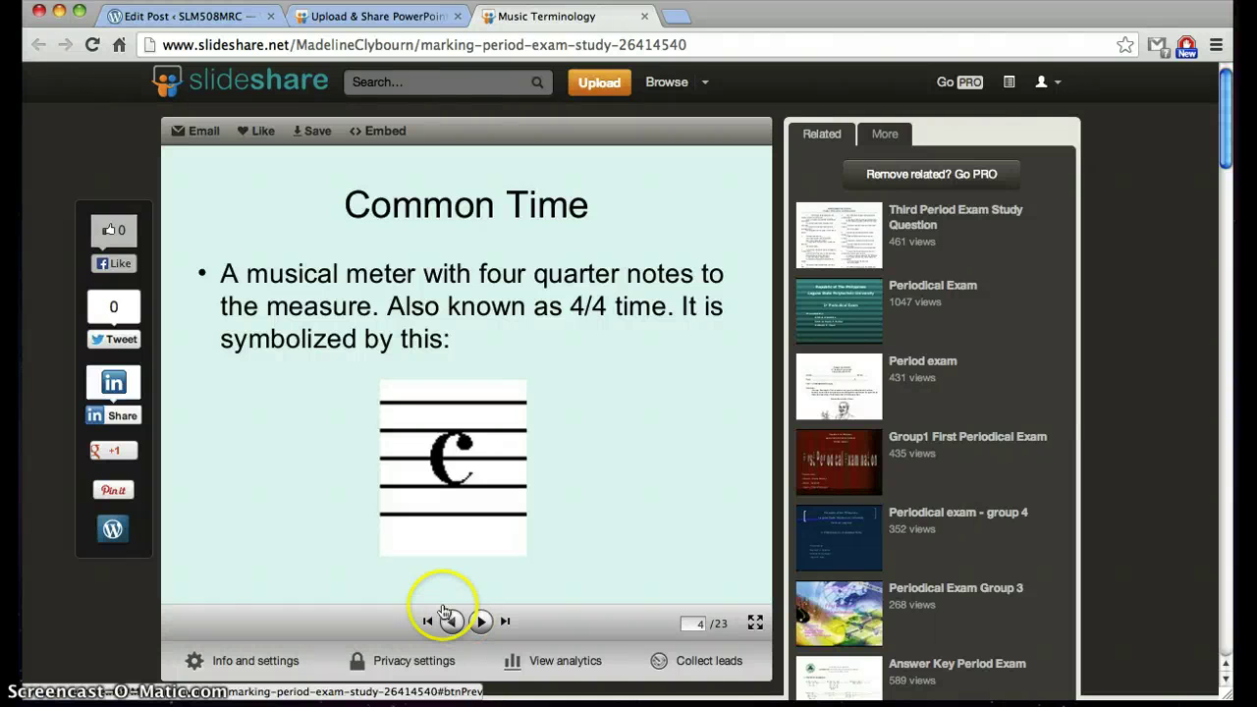
Copy the WordPress.com shortcode at the 344 x 292 embed size, then close the embed panel
{"action": "left_click", "coordinate": [117, 544]}
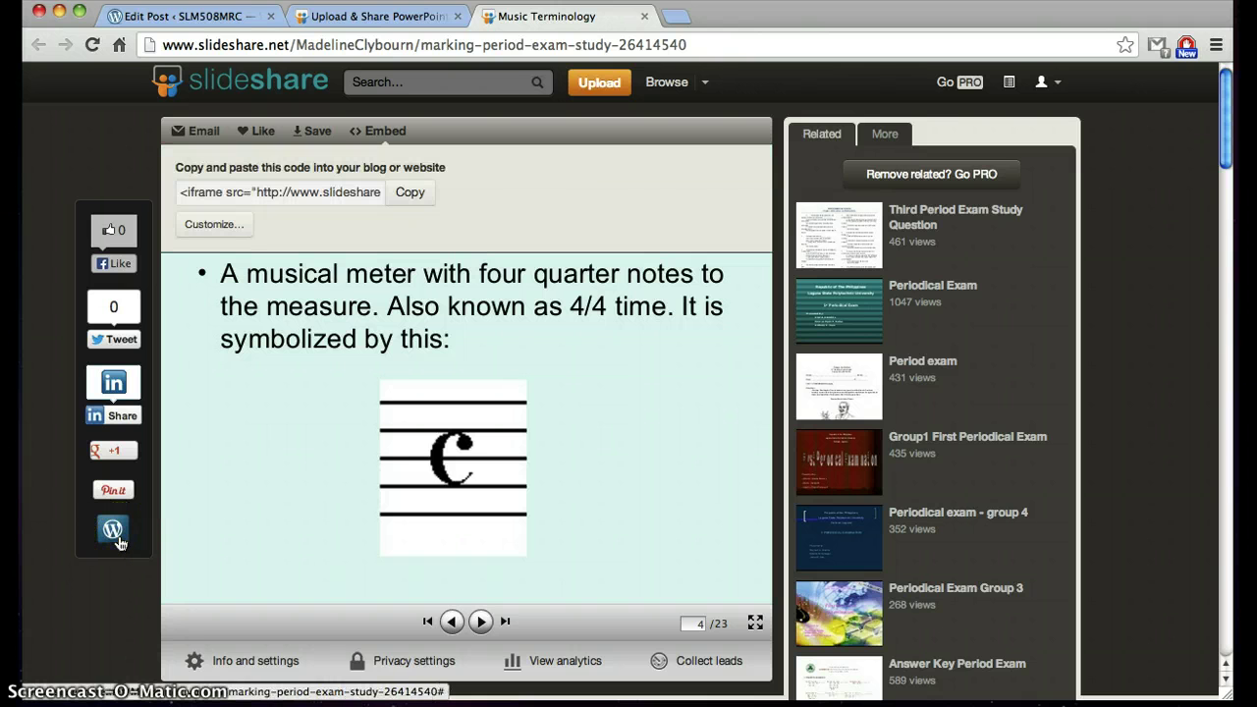
{"action": "left_click", "coordinate": [205, 227]}
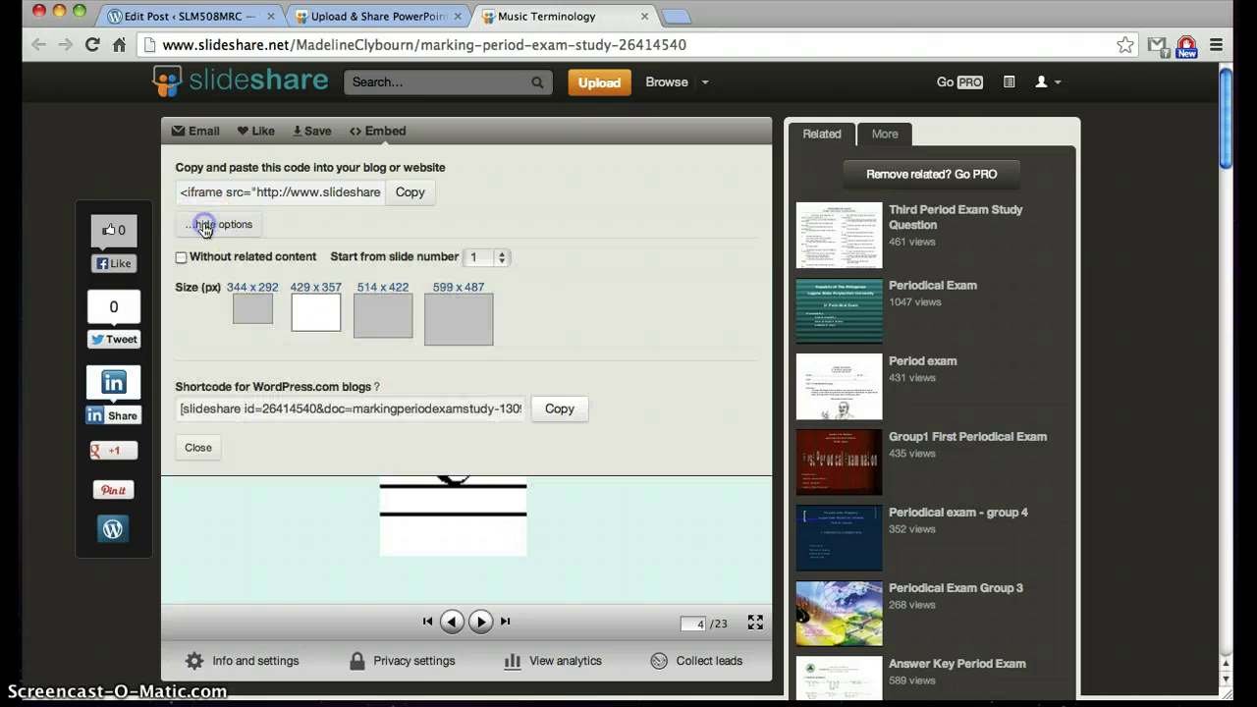
{"action": "left_click", "coordinate": [251, 308]}
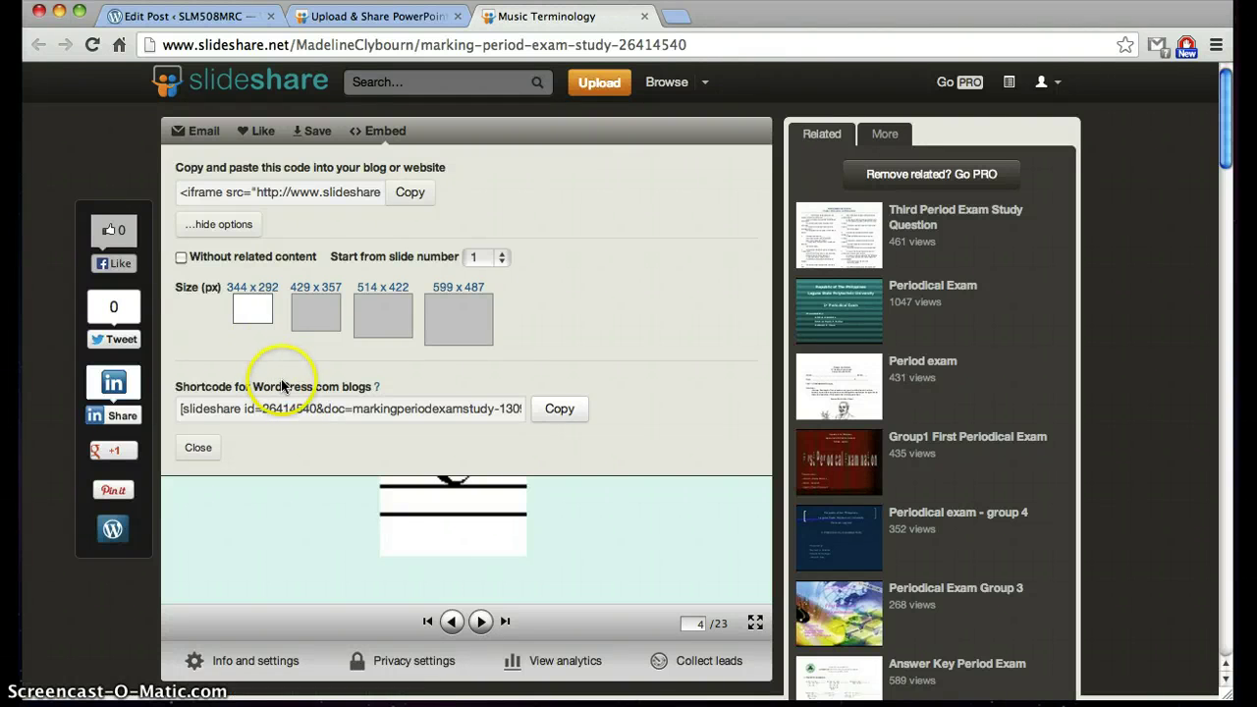
{"action": "left_click", "coordinate": [294, 410]}
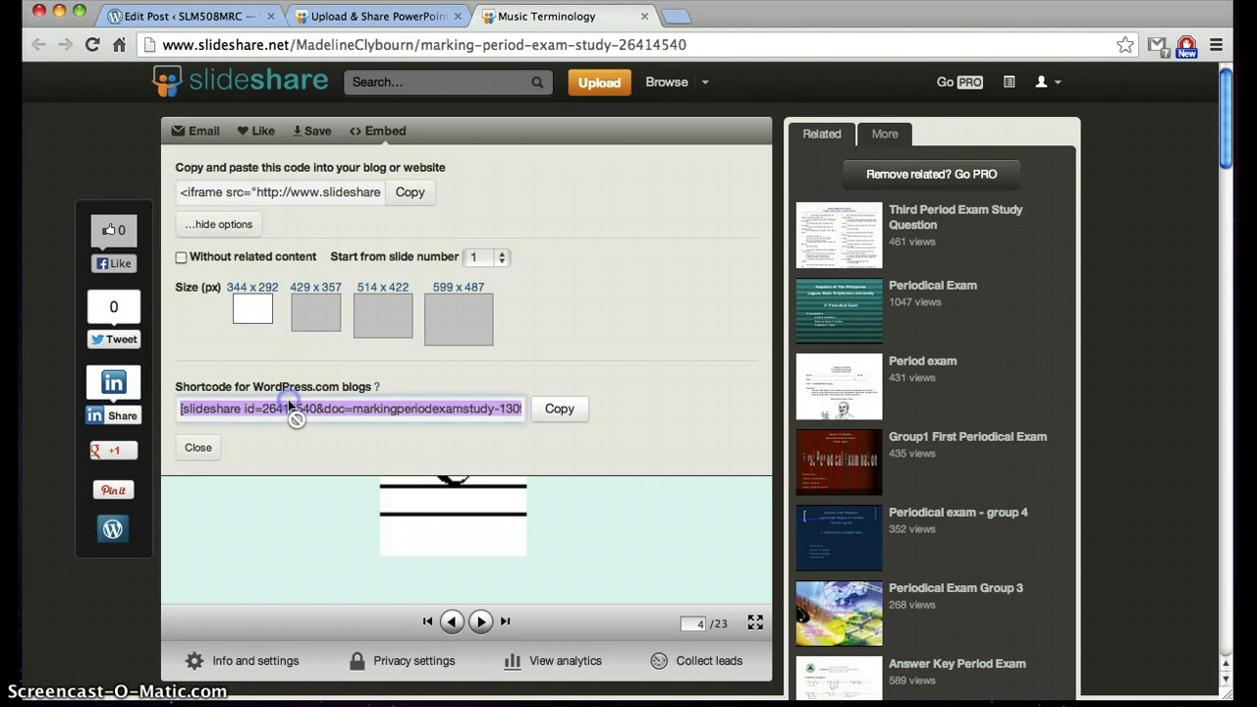
{"action": "left_click", "coordinate": [558, 407]}
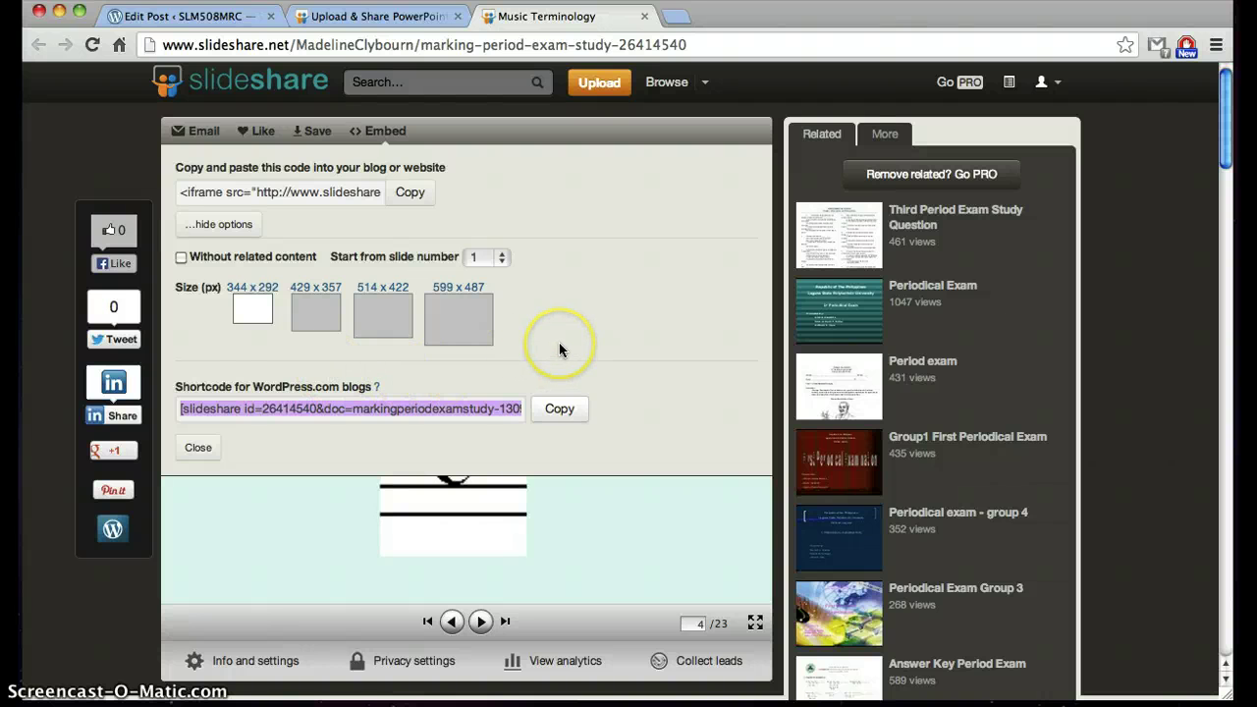
{"action": "left_click", "coordinate": [188, 451]}
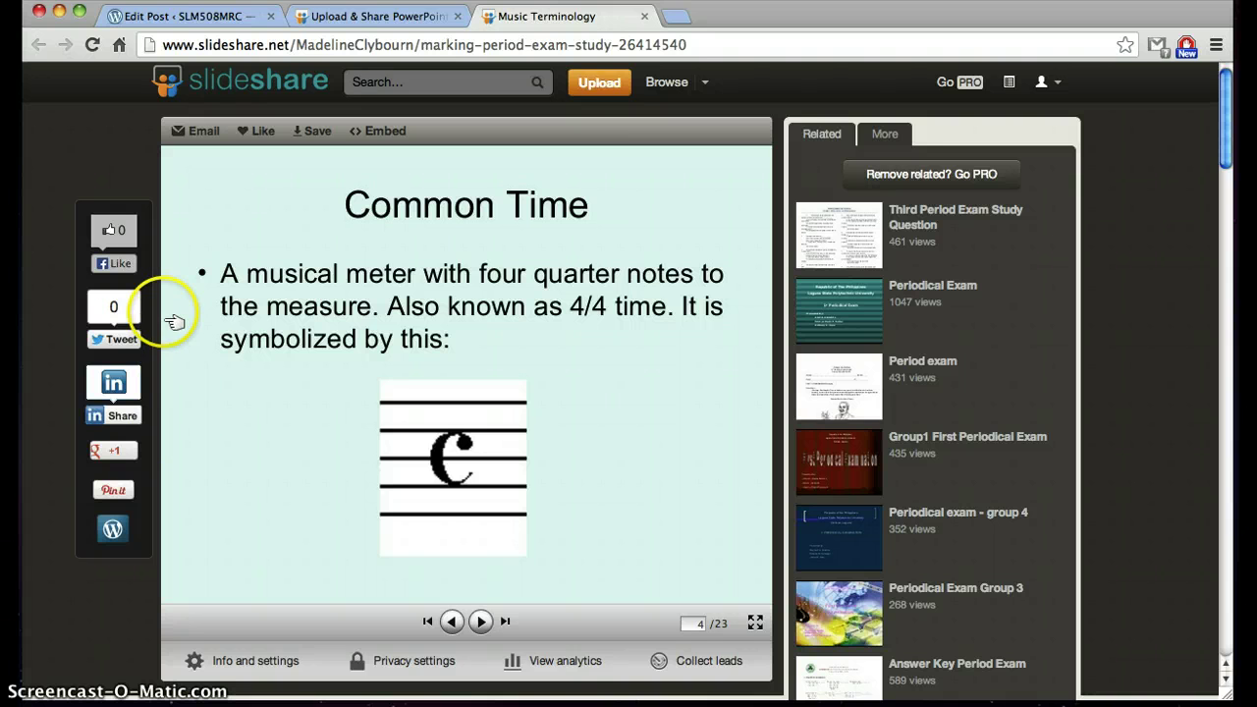
Paste the SlideShare shortcode into the WordPress post body and preview the changes
{"action": "left_click", "coordinate": [178, 17]}
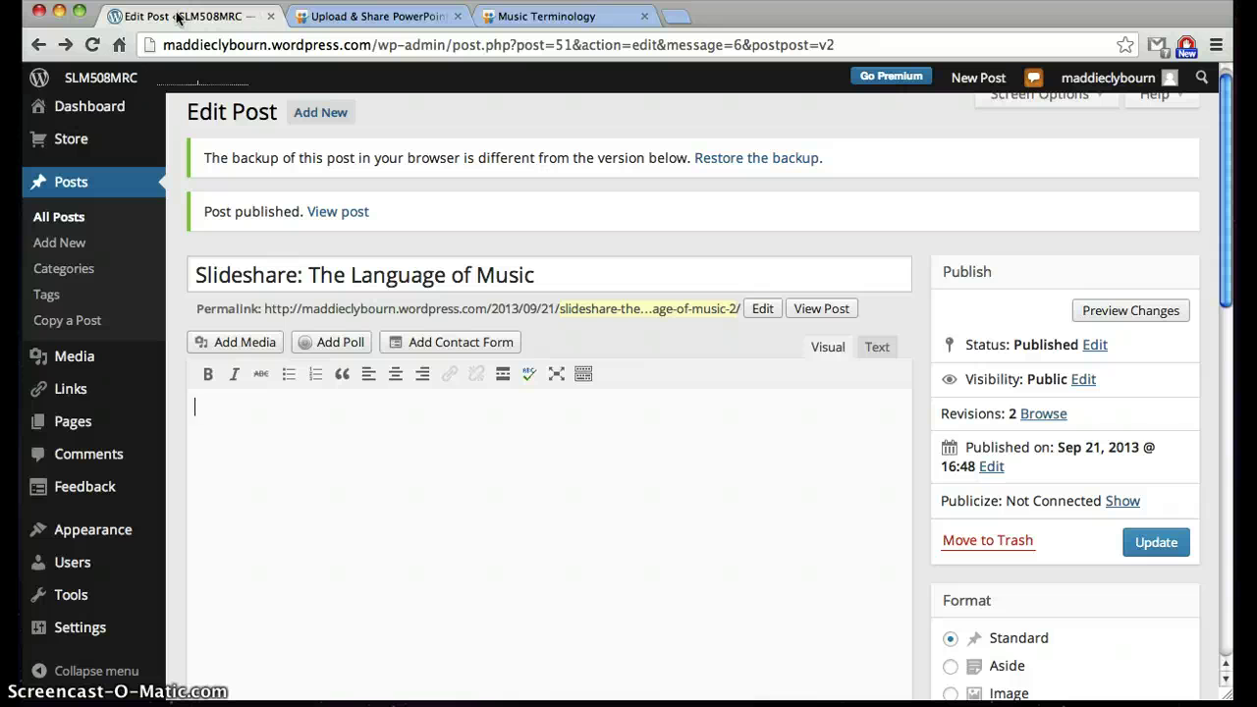
{"action": "left_click", "coordinate": [271, 425]}
{"action": "right_click", "coordinate": [272, 423]}
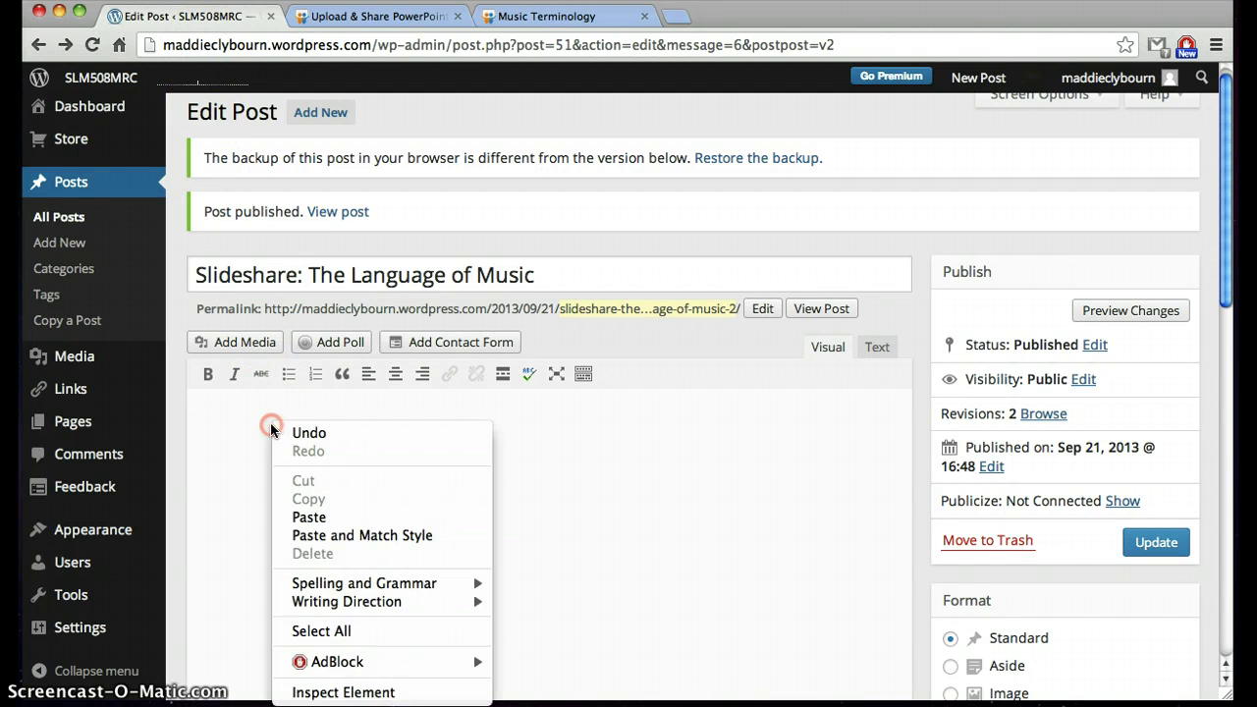
{"action": "left_click", "coordinate": [299, 519]}
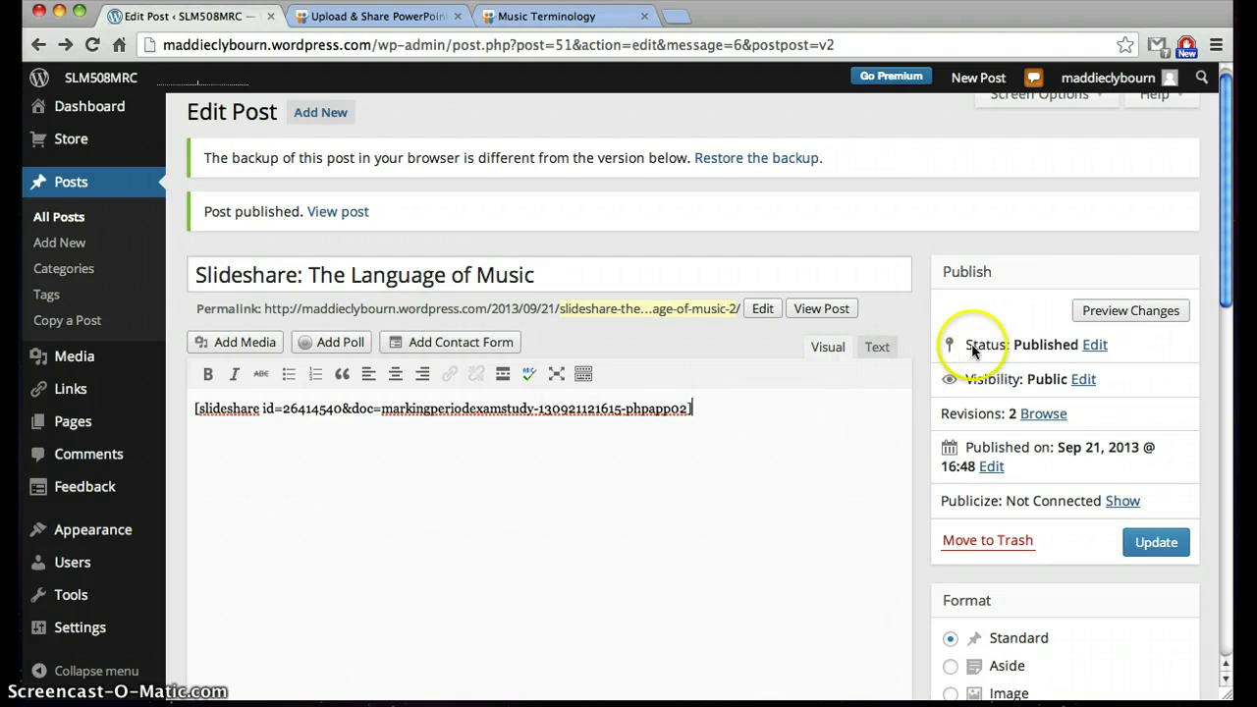
{"action": "left_click", "coordinate": [1102, 320]}
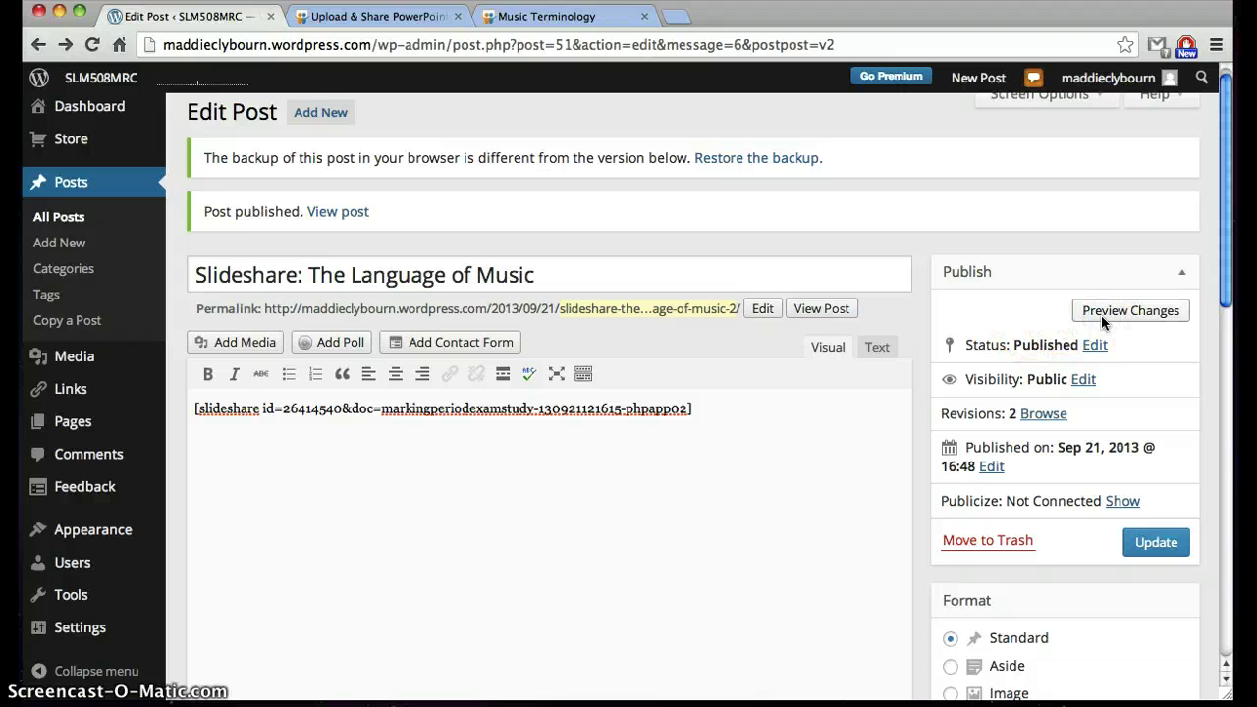
{"action": "left_click", "coordinate": [1101, 315]}
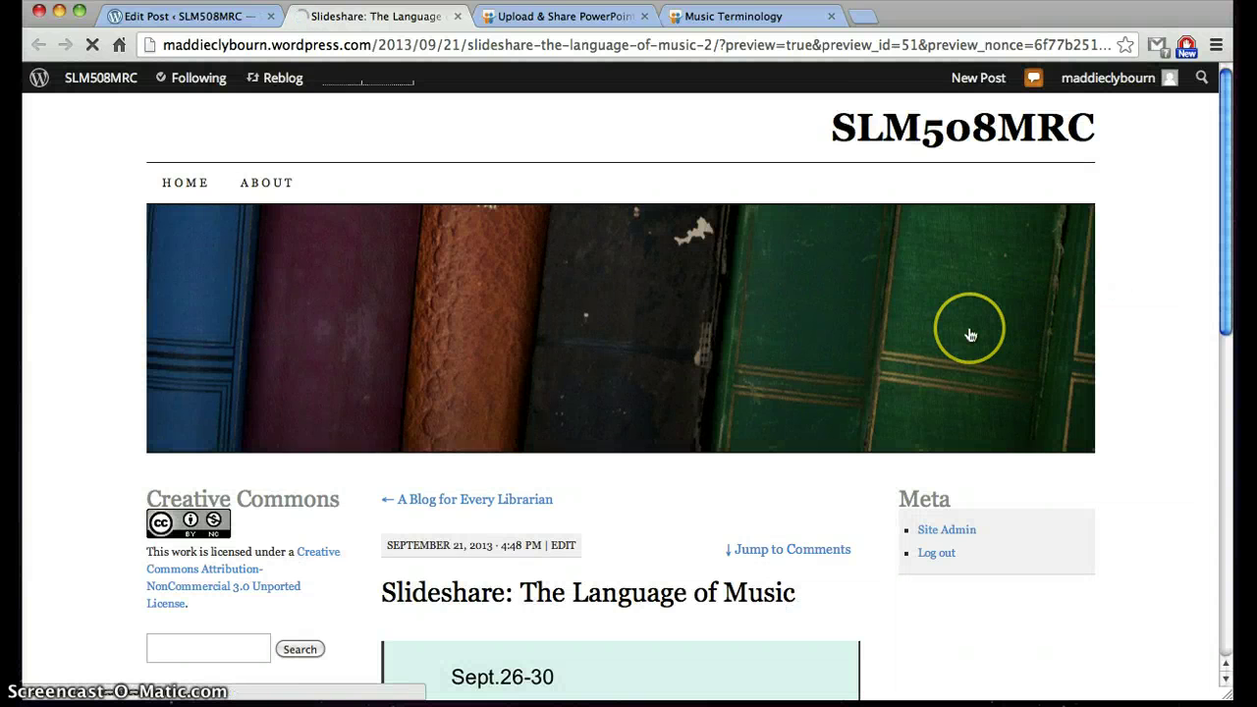
Play the embedded slideshow in the preview through to slide 5, Flat, then return to SlideShare
{"action": "scroll", "coordinate": [971, 335], "scroll_direction": "down", "scroll_amount": 1}
{"action": "scroll", "coordinate": [970, 335], "scroll_direction": "down", "scroll_amount": 8}
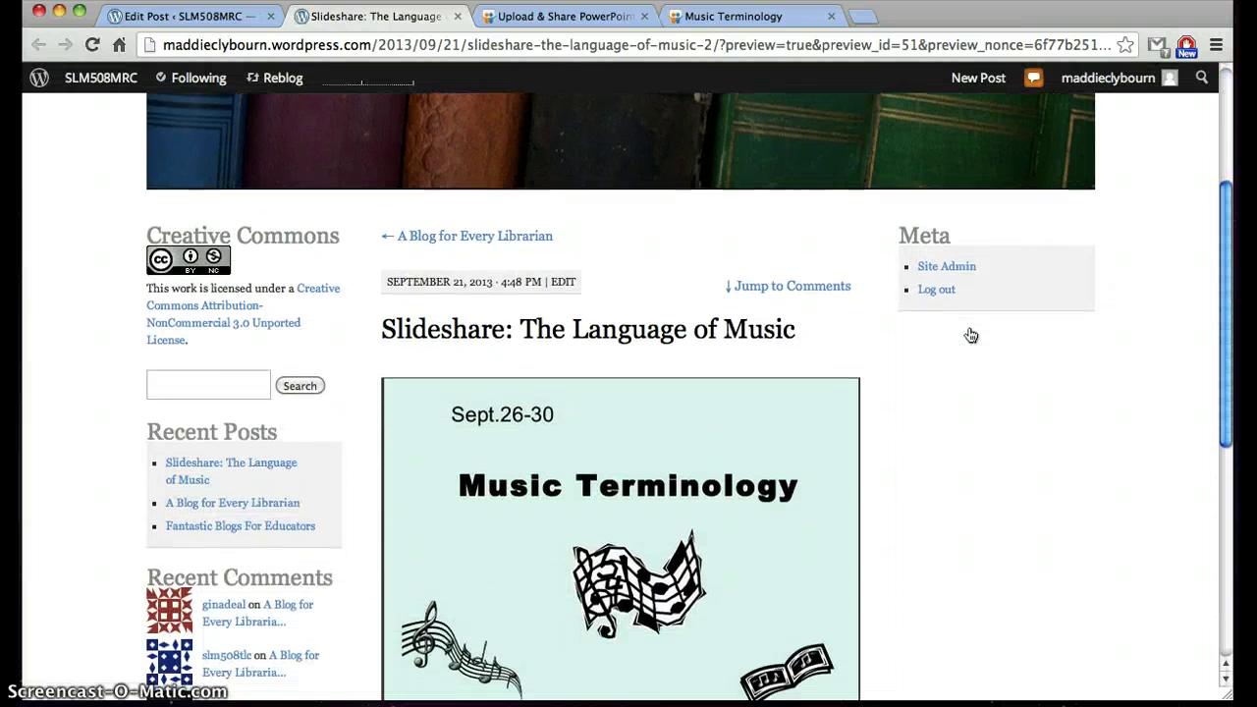
{"action": "scroll", "coordinate": [971, 336], "scroll_direction": "down", "scroll_amount": 1}
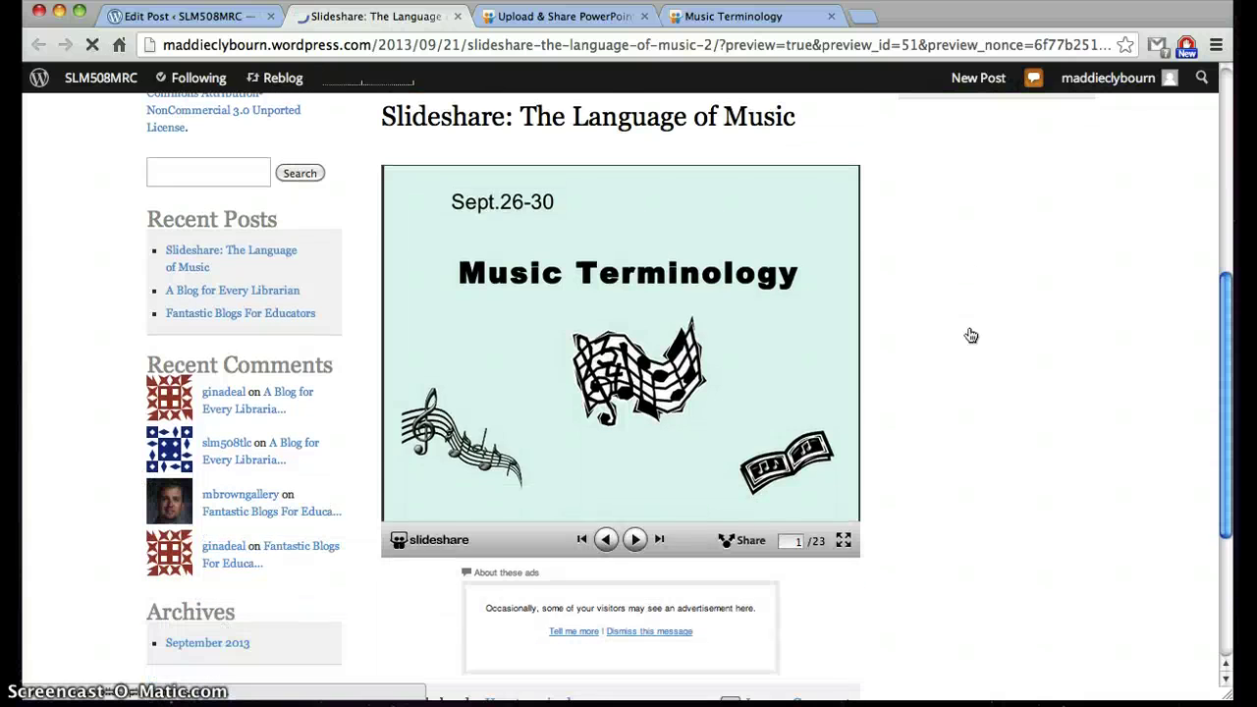
{"action": "left_click", "coordinate": [639, 539]}
{"action": "left_click", "coordinate": [638, 539]}
{"action": "left_click", "coordinate": [638, 539]}
{"action": "left_click", "coordinate": [639, 540]}
{"action": "left_click", "coordinate": [638, 539]}
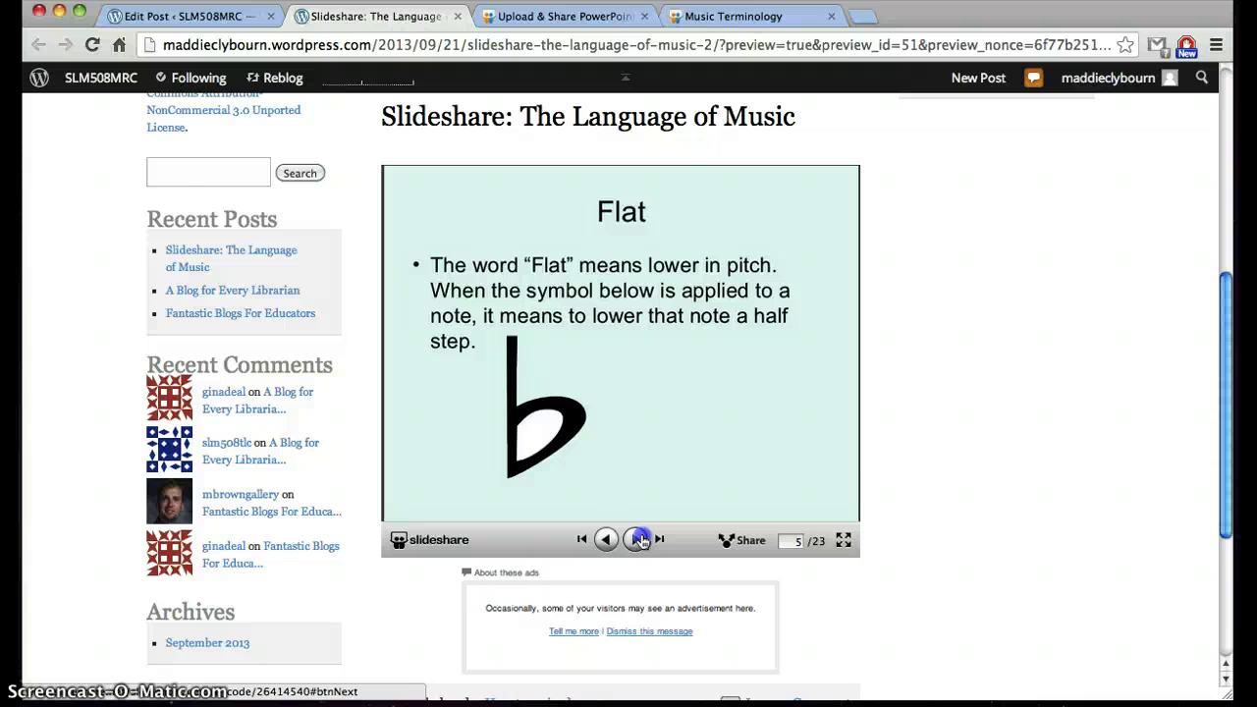
{"action": "left_click", "coordinate": [639, 539]}
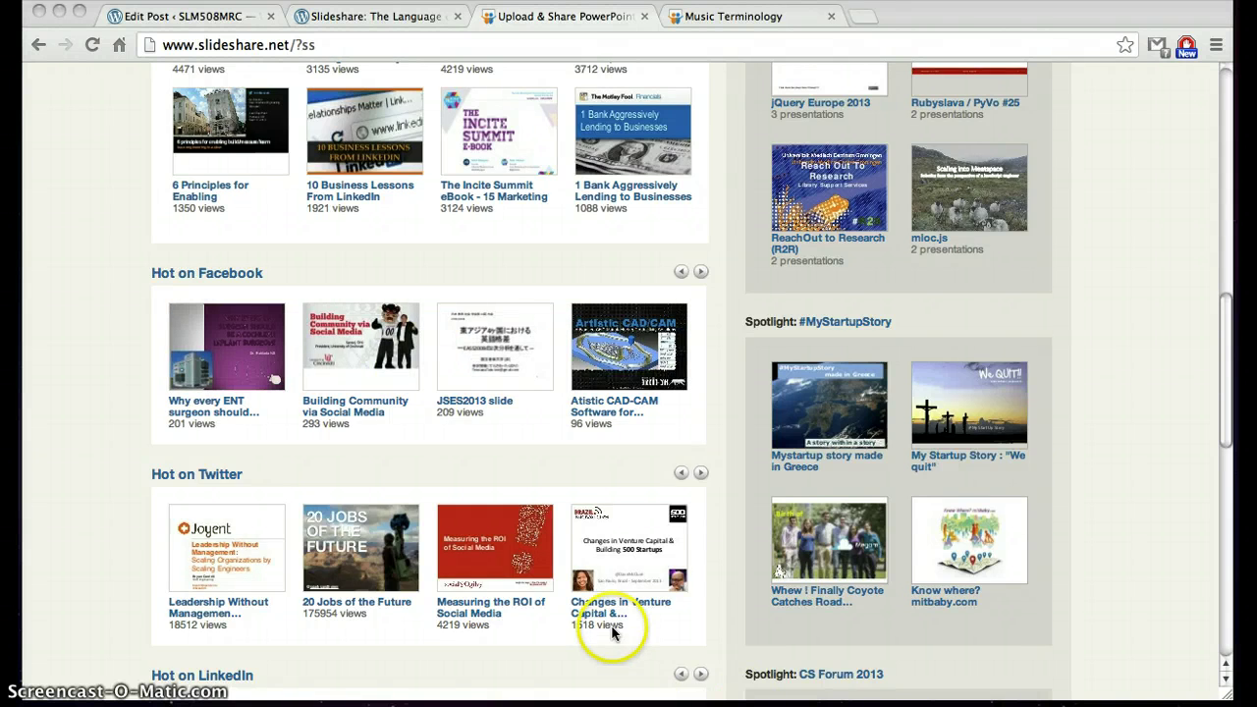
Search SlideShare for 'Music' and scroll through the results
{"action": "scroll", "coordinate": [612, 632], "scroll_direction": "up", "scroll_amount": 10}
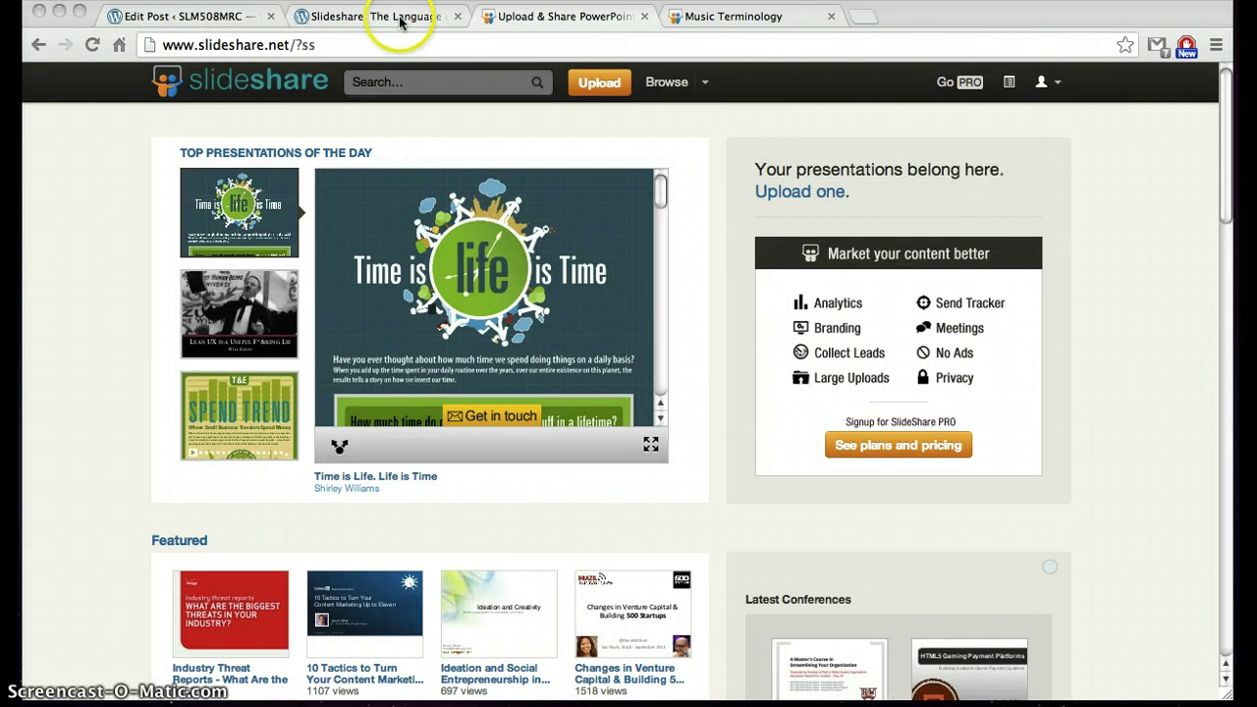
{"action": "left_click", "coordinate": [422, 84]}
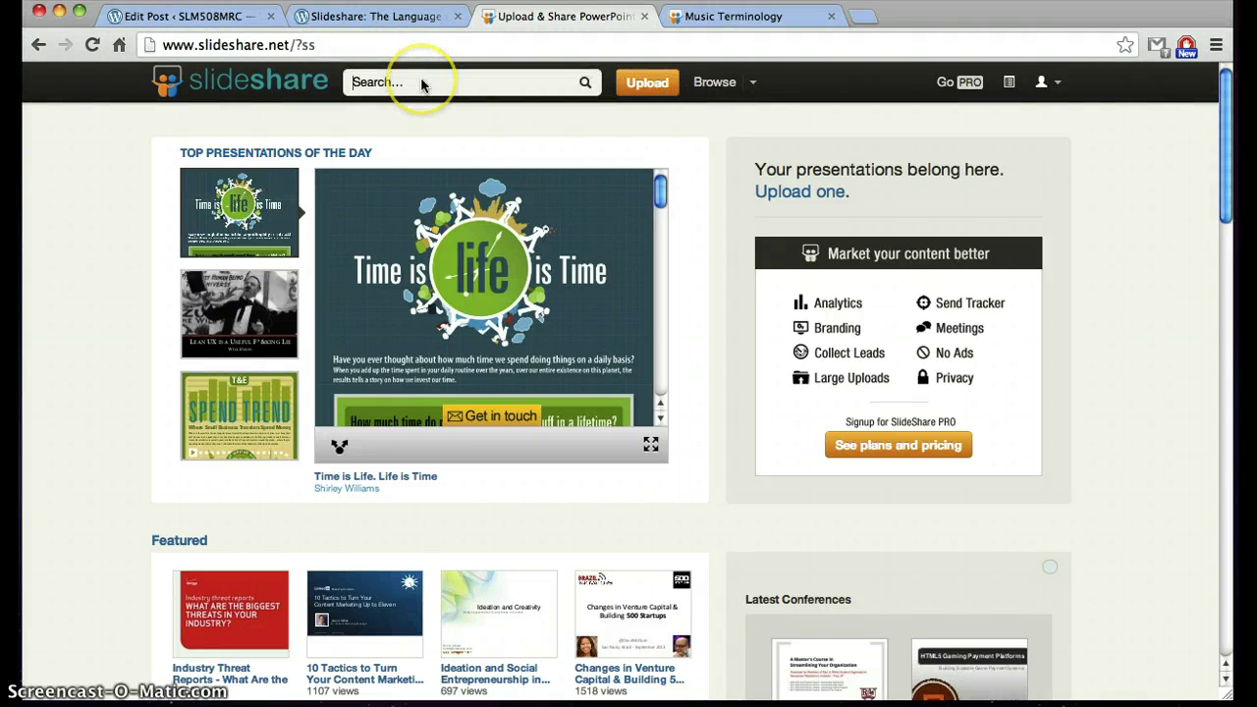
{"action": "type", "text": "Music"}
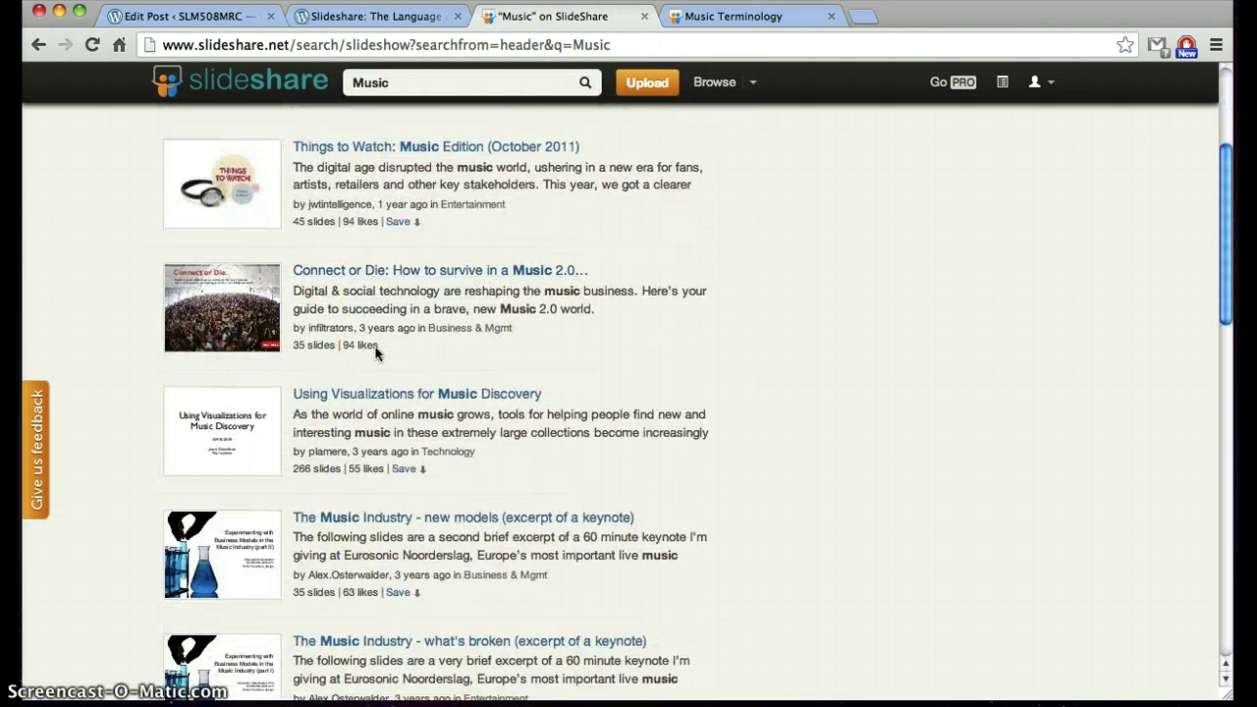
{"action": "scroll", "coordinate": [376, 351], "scroll_direction": "down", "scroll_amount": 2}
{"action": "left_click", "coordinate": [160, 164]}
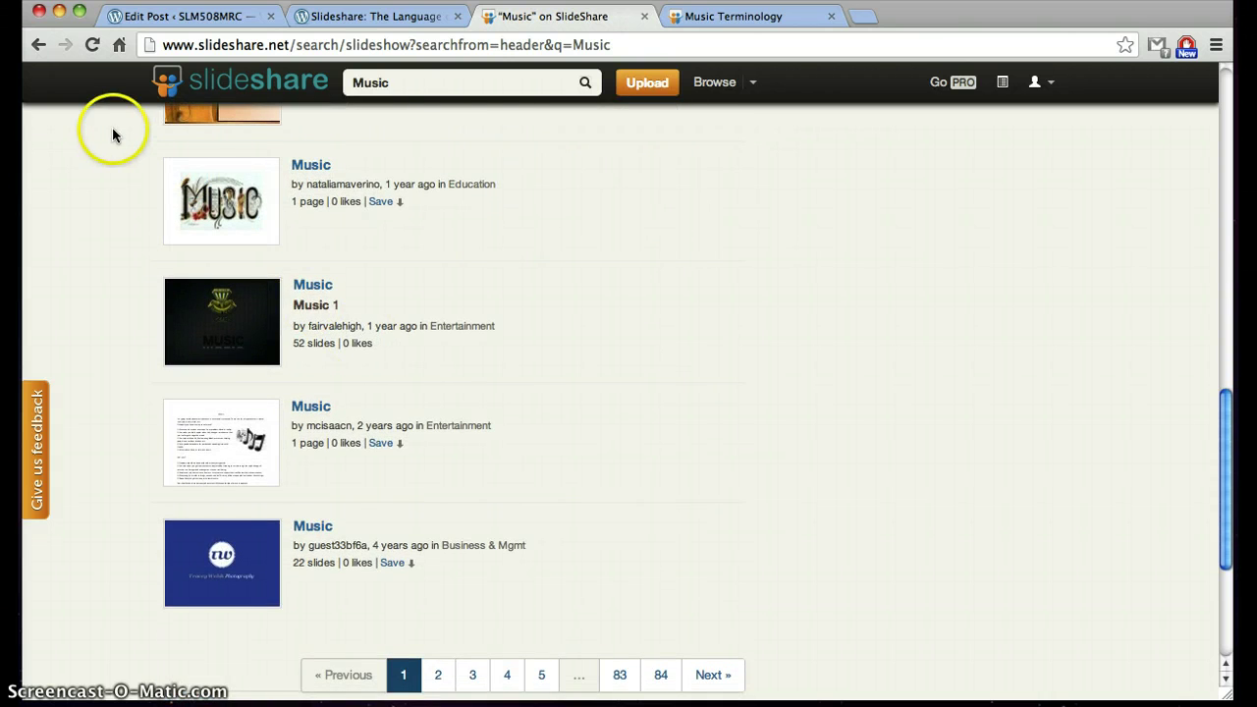
Go back to the SlideShare home page and scroll down to the Featured presentations
{"action": "left_click", "coordinate": [43, 51]}
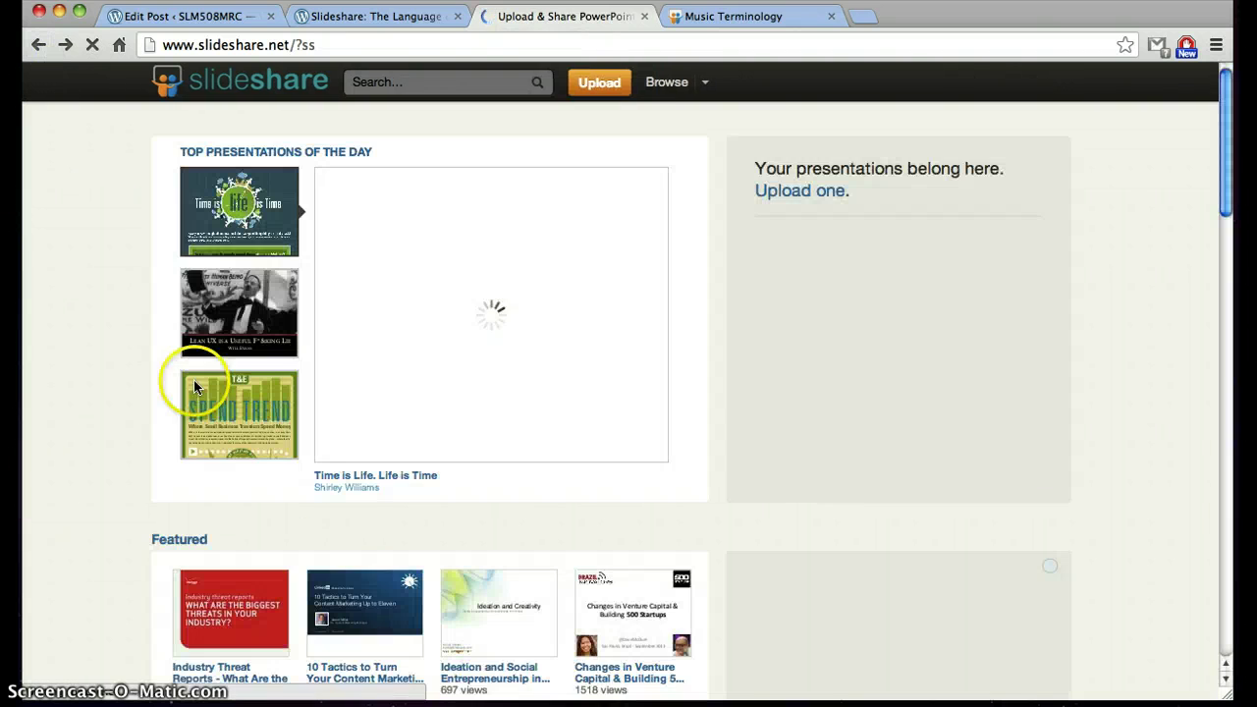
{"action": "scroll", "coordinate": [151, 446], "scroll_direction": "down", "scroll_amount": 1}
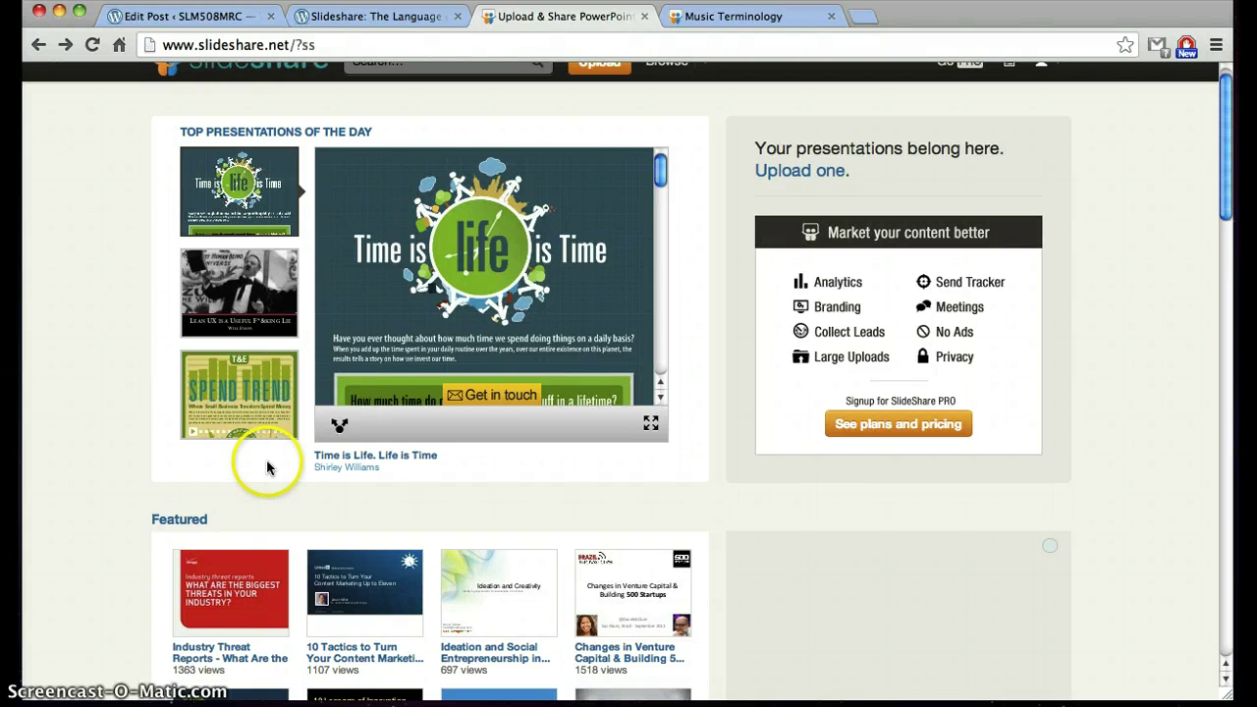
{"action": "scroll", "coordinate": [371, 518], "scroll_direction": "down", "scroll_amount": 3}
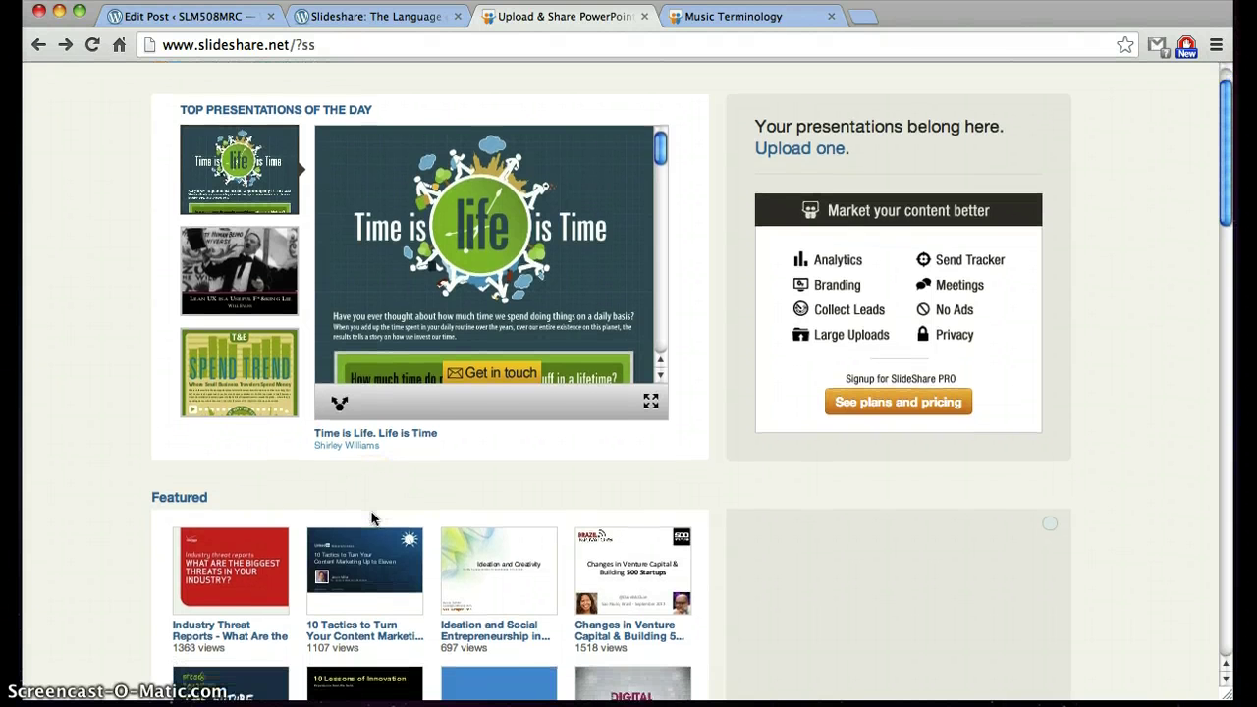
{"action": "scroll", "coordinate": [371, 519], "scroll_direction": "down", "scroll_amount": 10}
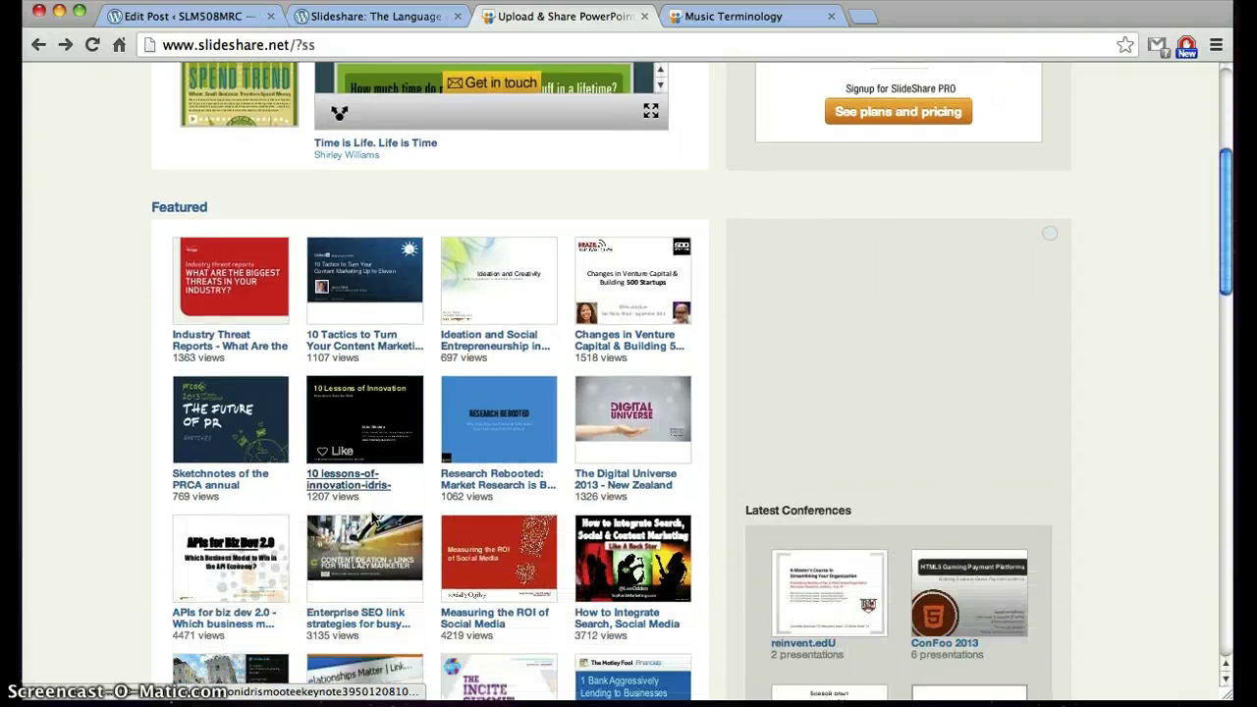
{"action": "scroll", "coordinate": [372, 518], "scroll_direction": "down", "scroll_amount": 8}
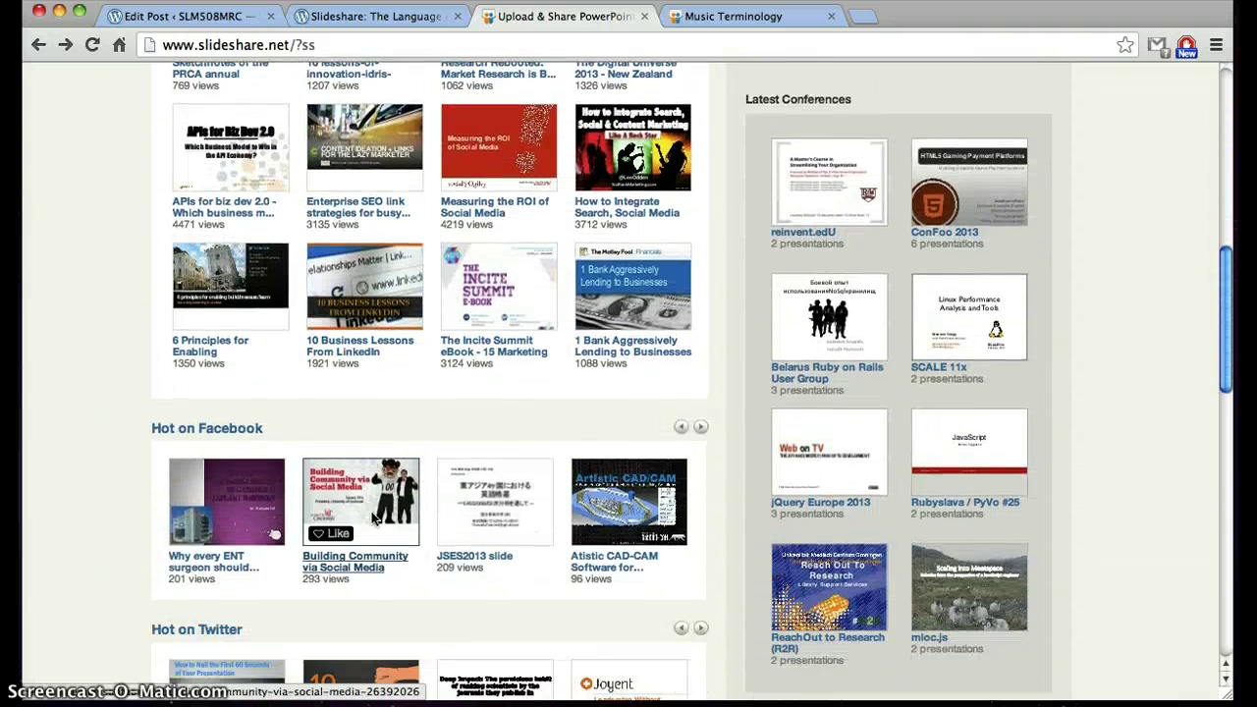
{"action": "scroll", "coordinate": [371, 519], "scroll_direction": "down", "scroll_amount": 13}
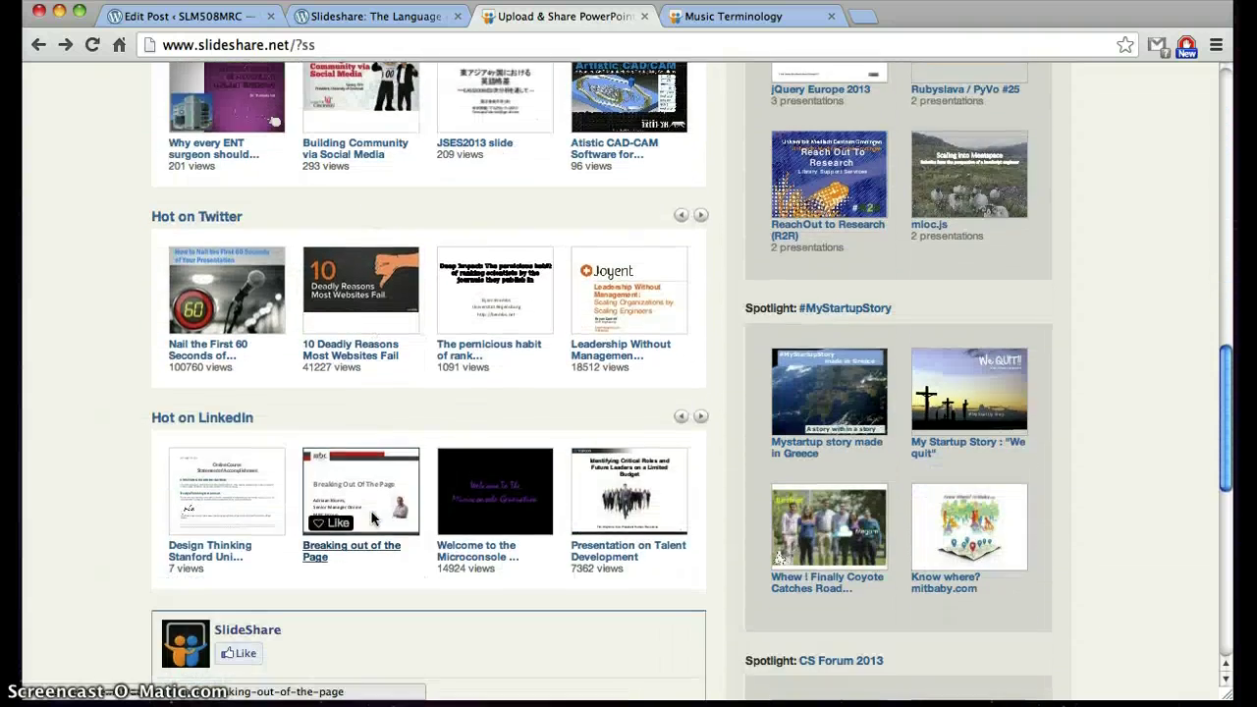